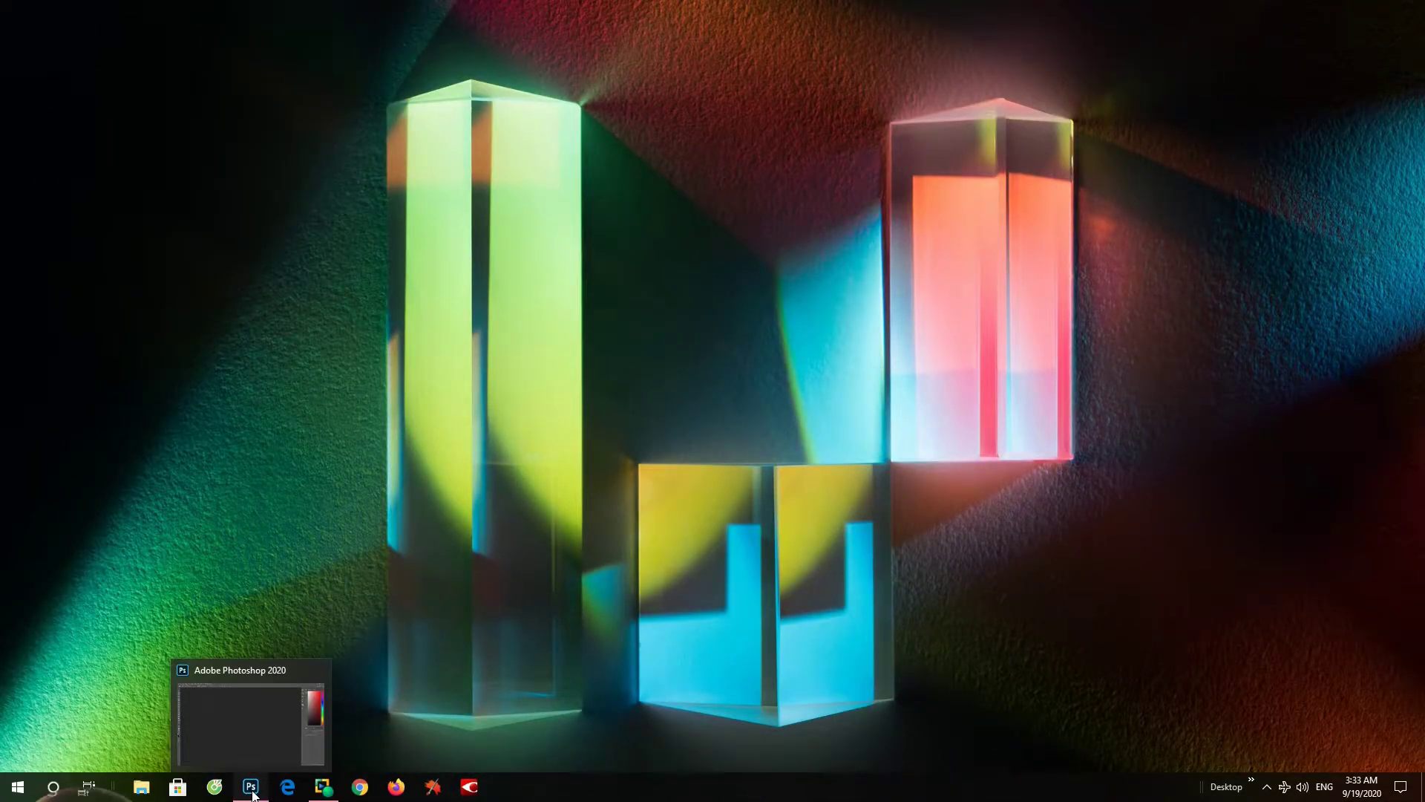
Step: Restore the minimized Photoshop window from its taskbar thumbnail
left_click(251, 787)
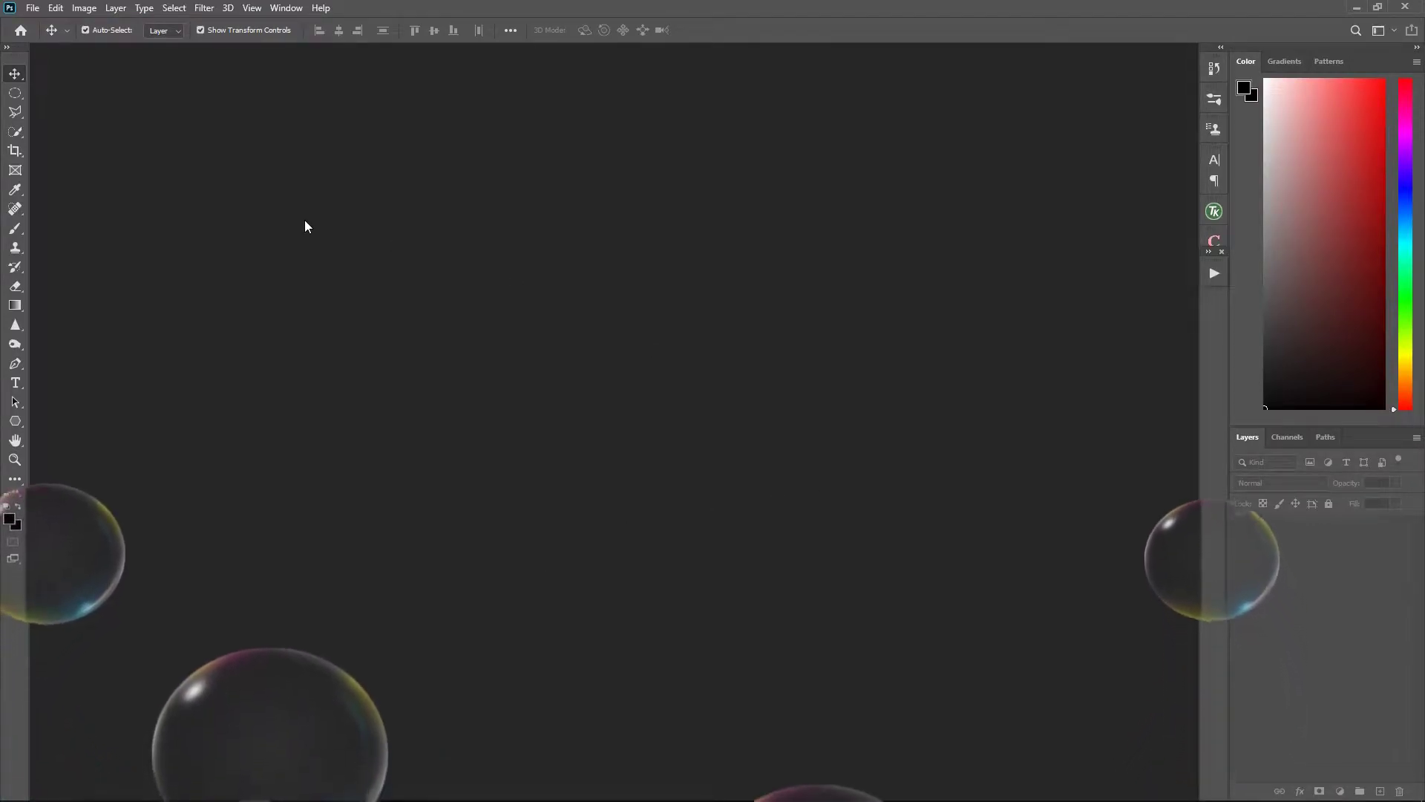
Step: Open 1.jpg and b.jpg together from the mới folder
left_click(32, 8)
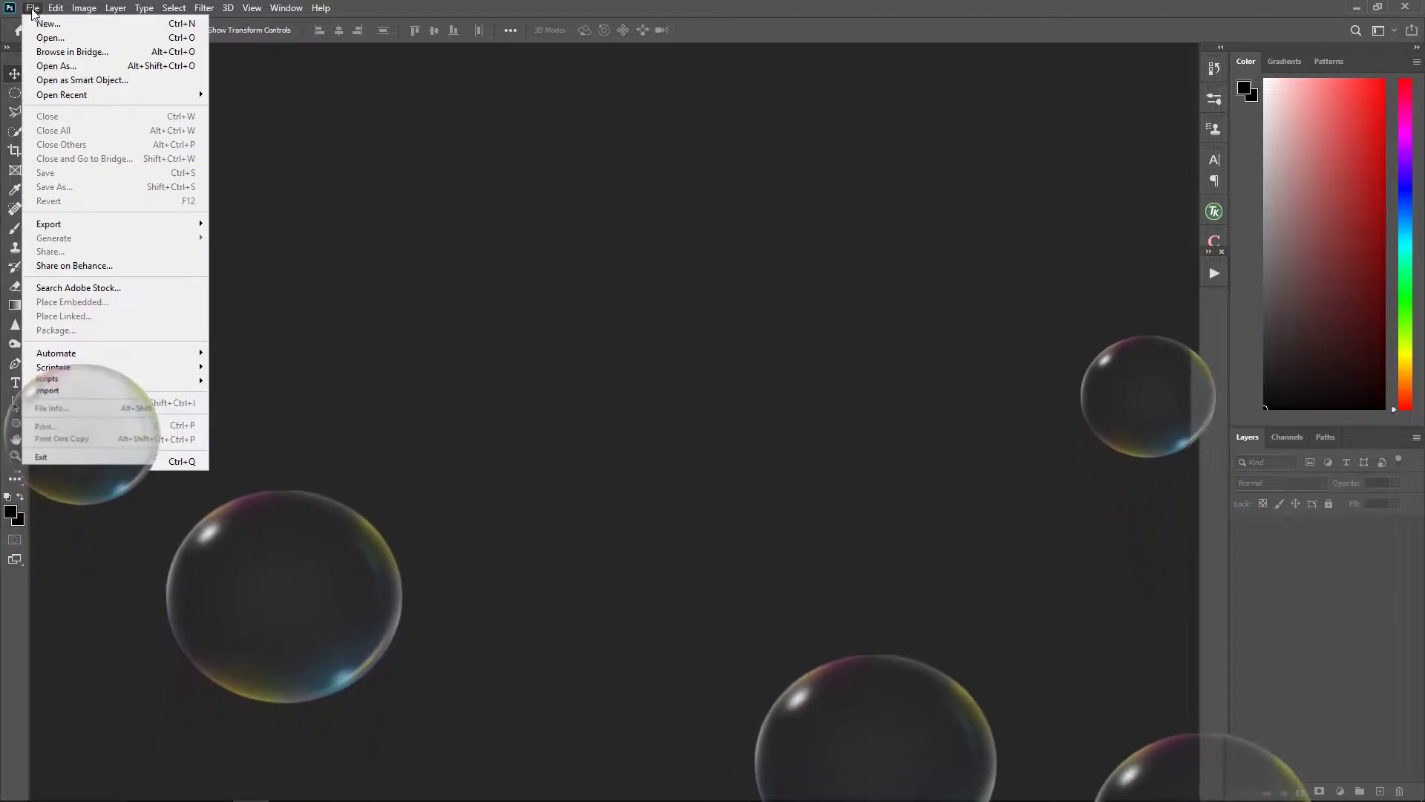
left_click(45, 39)
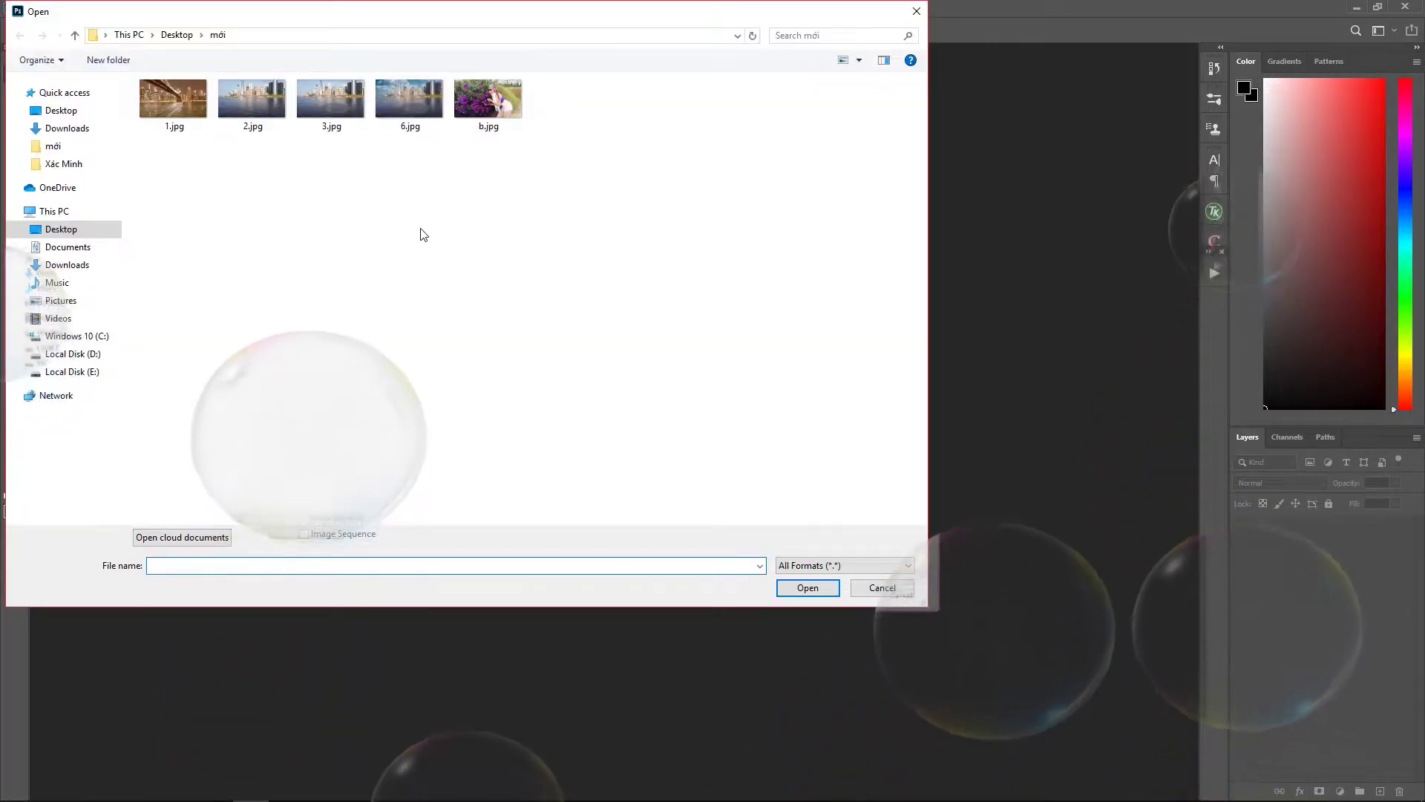
left_click(170, 104)
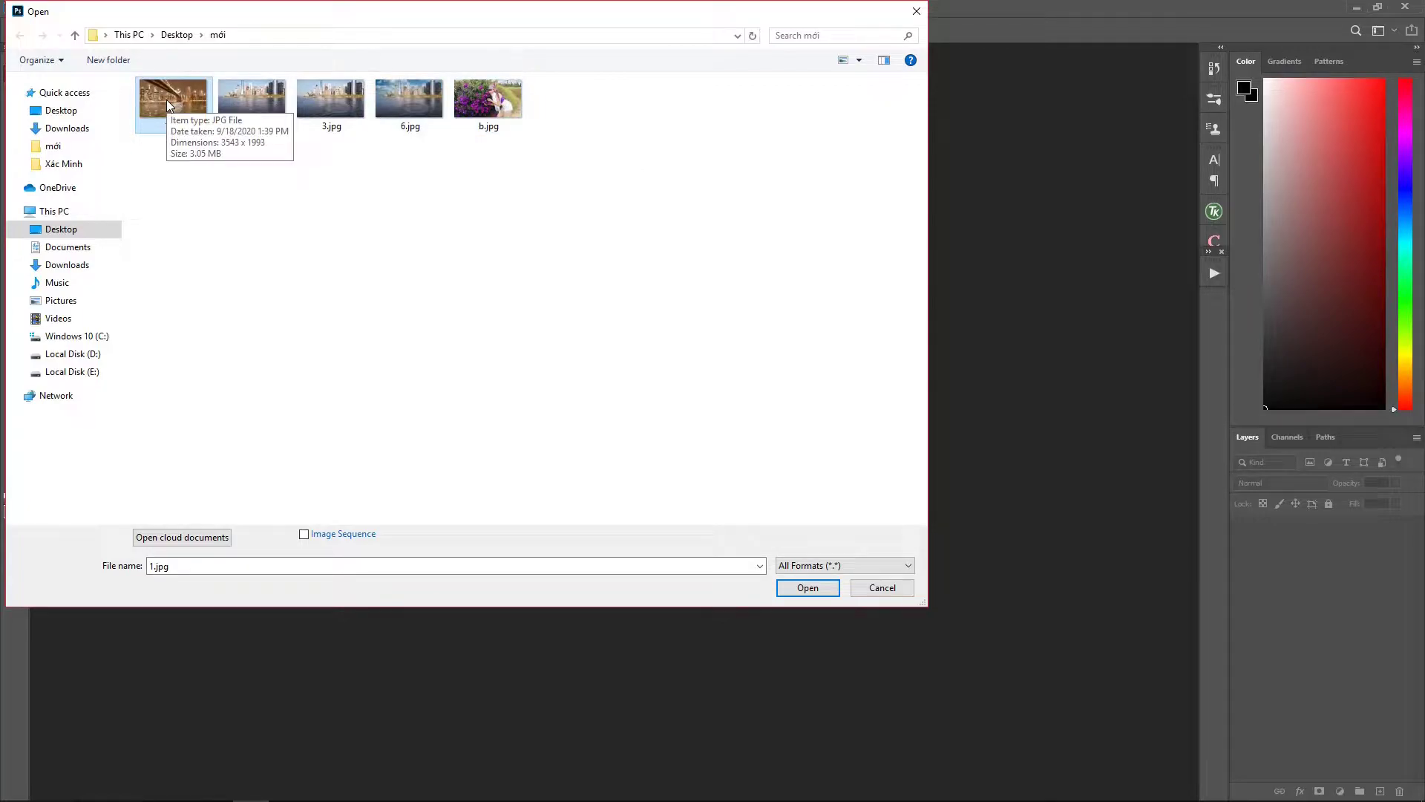
left_click(488, 110, "ctrl")
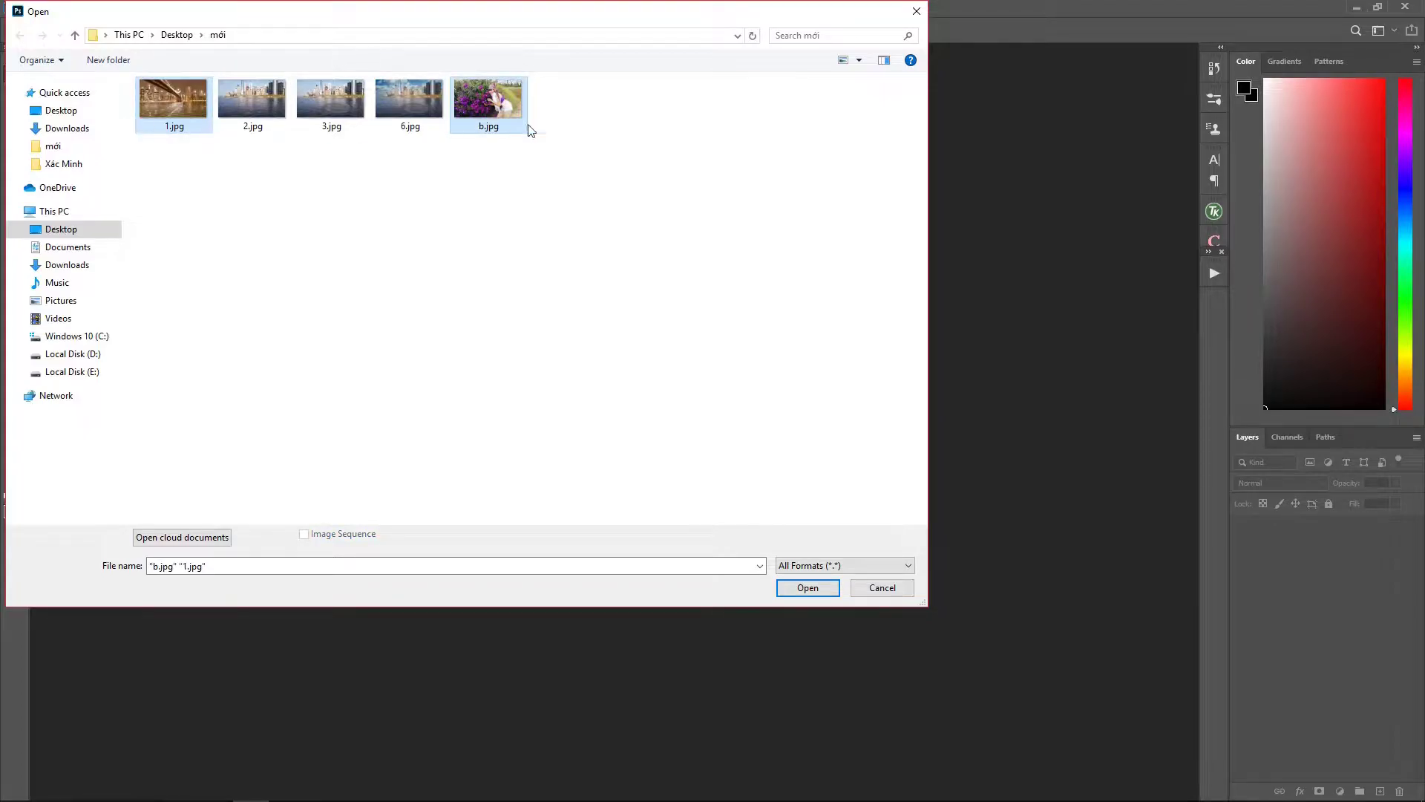
left_click(810, 588)
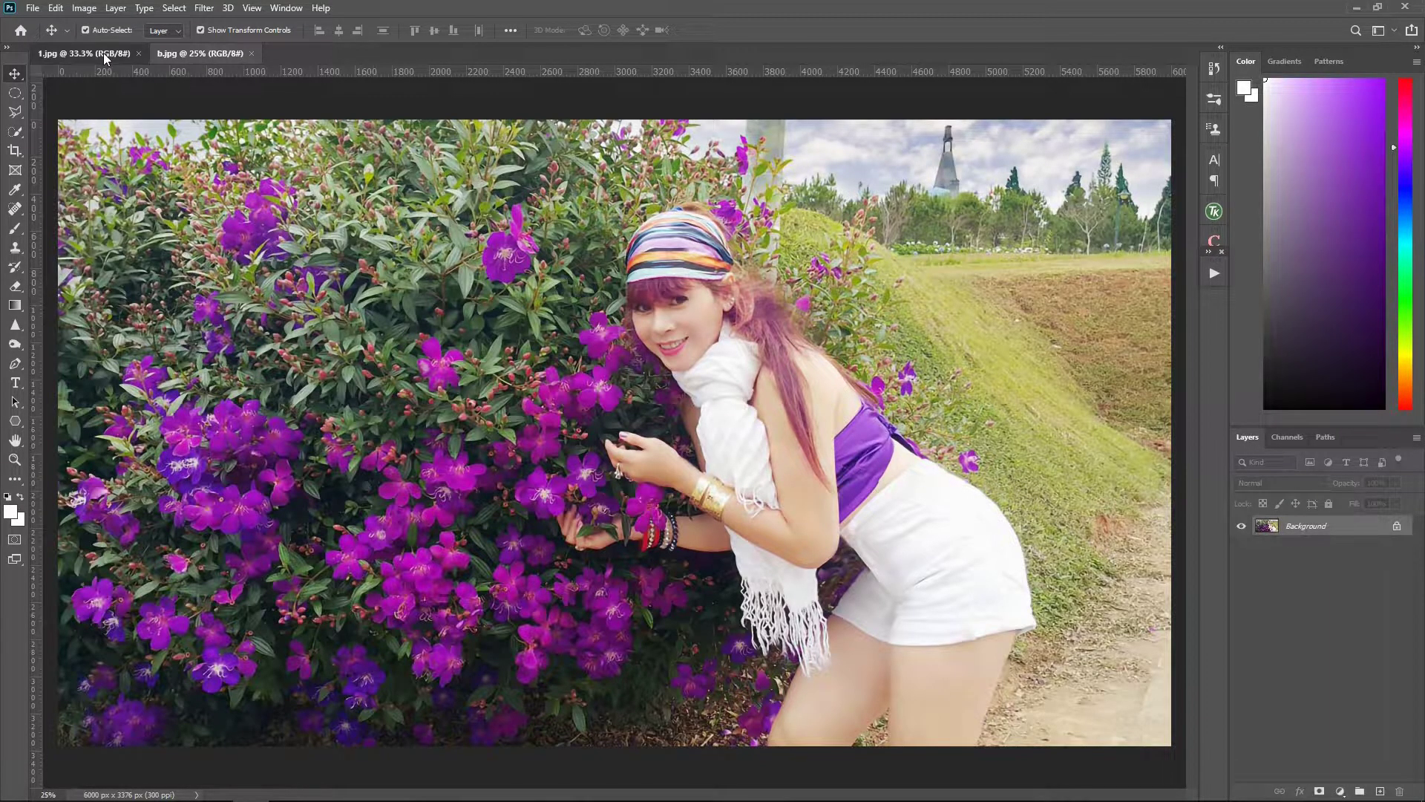
Step: On the 1.jpg bridge photo, add a Photo Filter adjustment layer
left_click(126, 56)
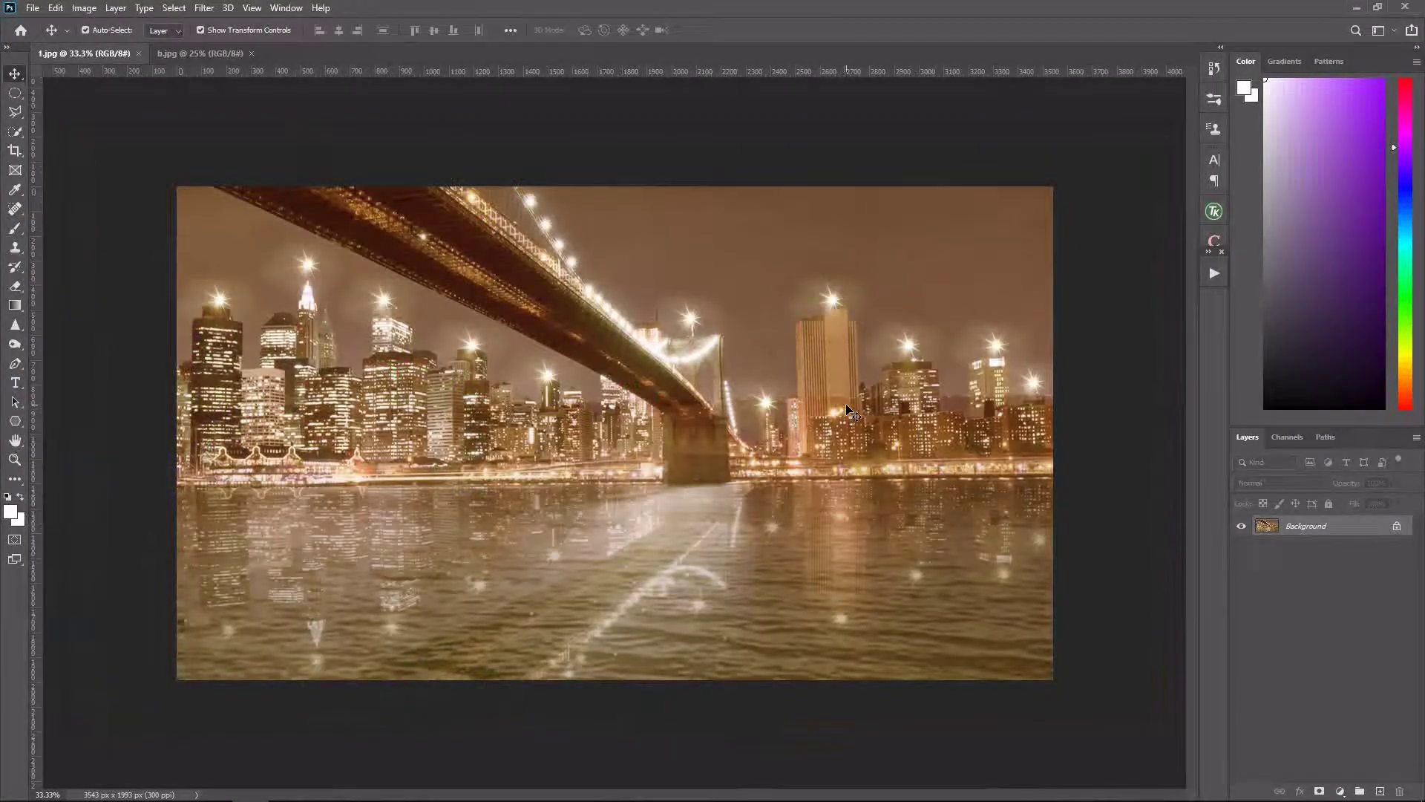
scroll(848, 411, "up", 1)
scroll(848, 410, "up", 1)
scroll(848, 411, "up", 1)
scroll(849, 410, "down", 1)
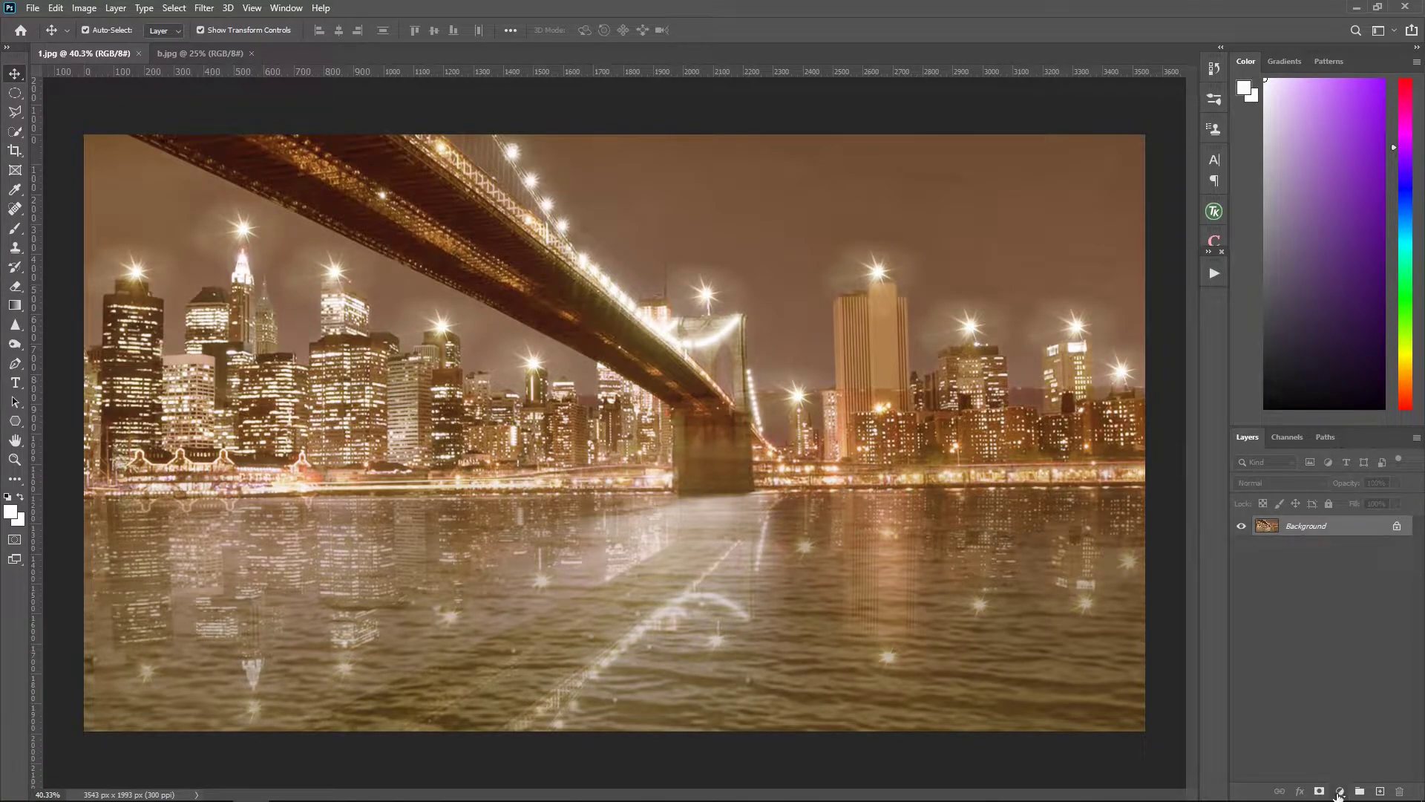
left_click(1341, 792)
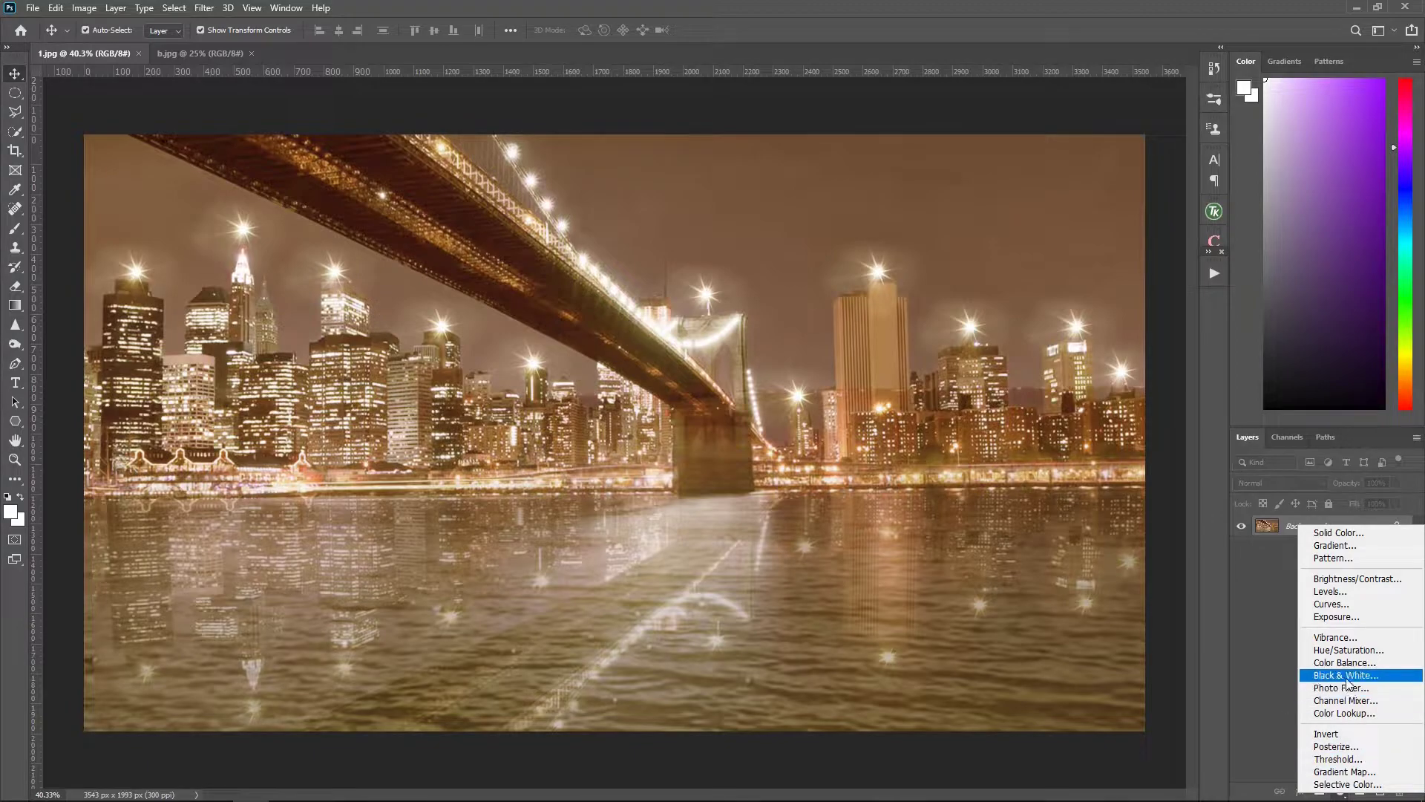
left_click(1362, 691)
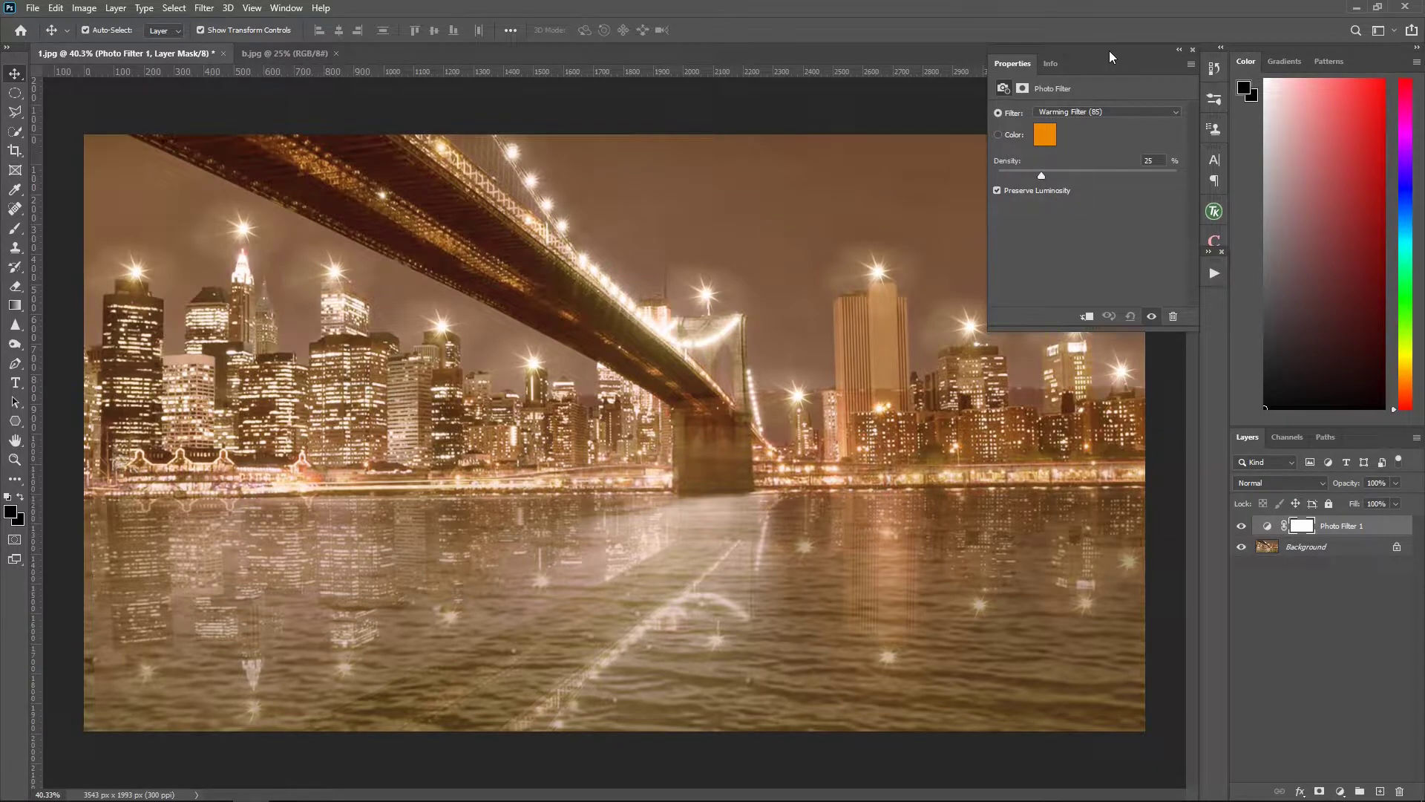
Step: Set the Photo Filter colour to pure red (ff0000) in the Color Picker
left_click_drag(1110, 52, 907, 299)
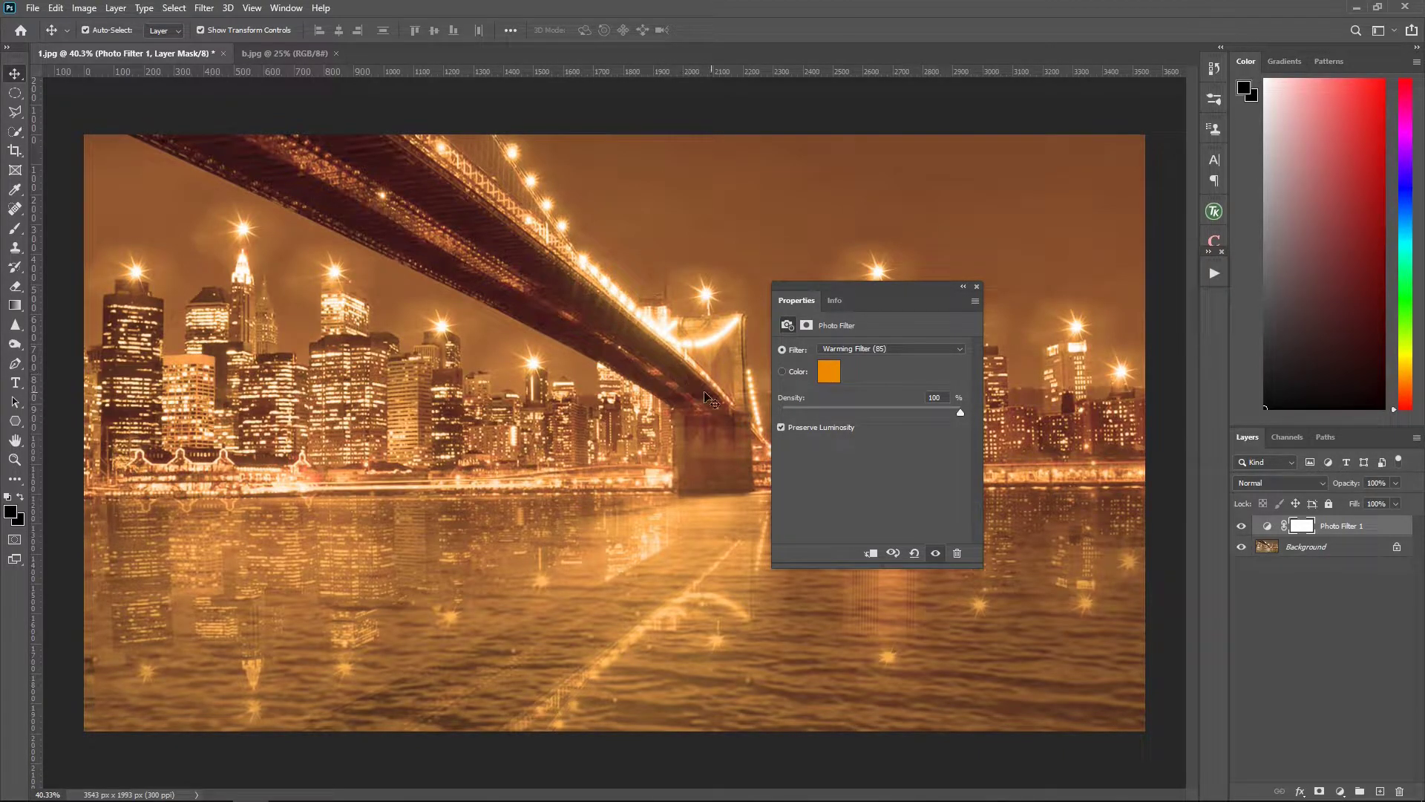
left_click(829, 373)
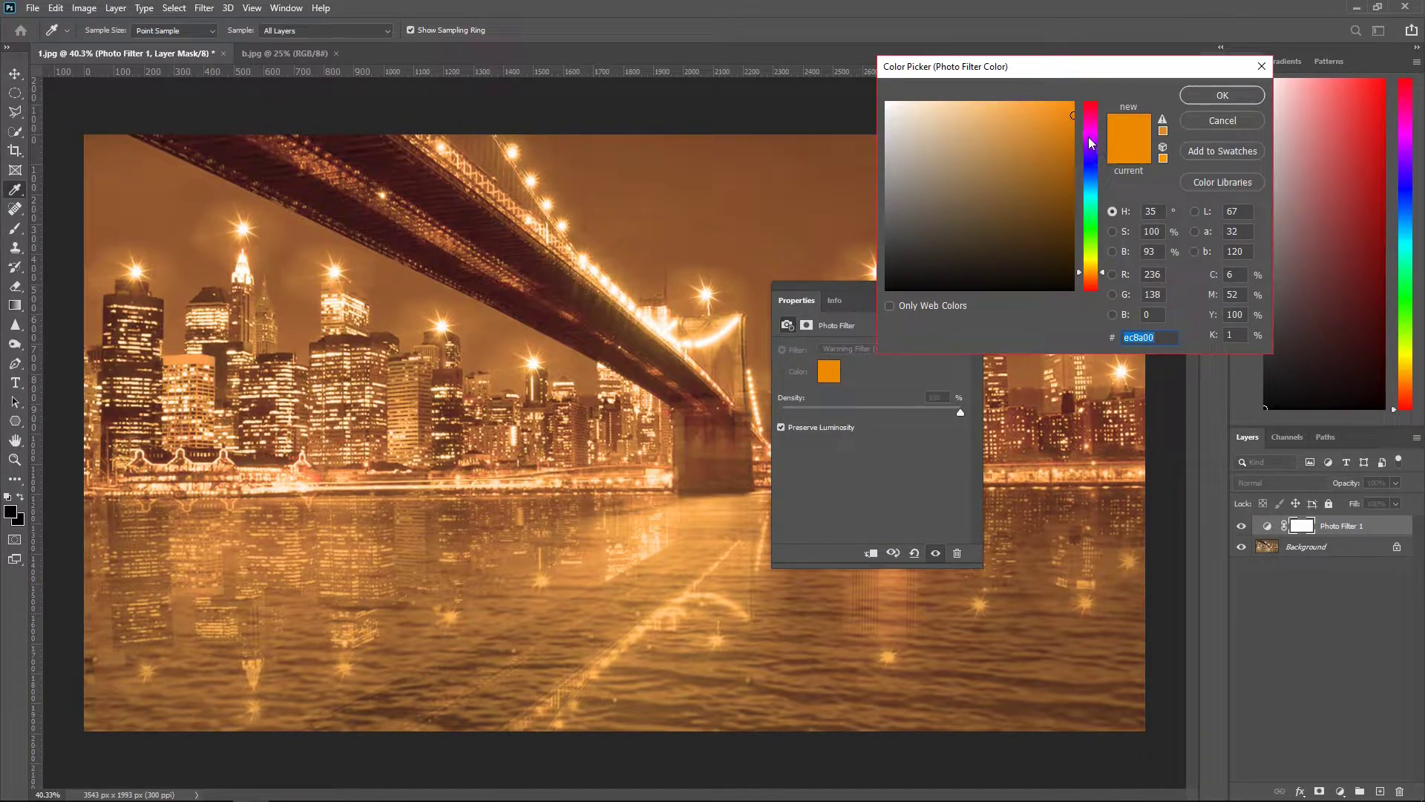
left_click(1088, 136)
left_click(1076, 103)
left_click_drag(1077, 103, 1083, 96)
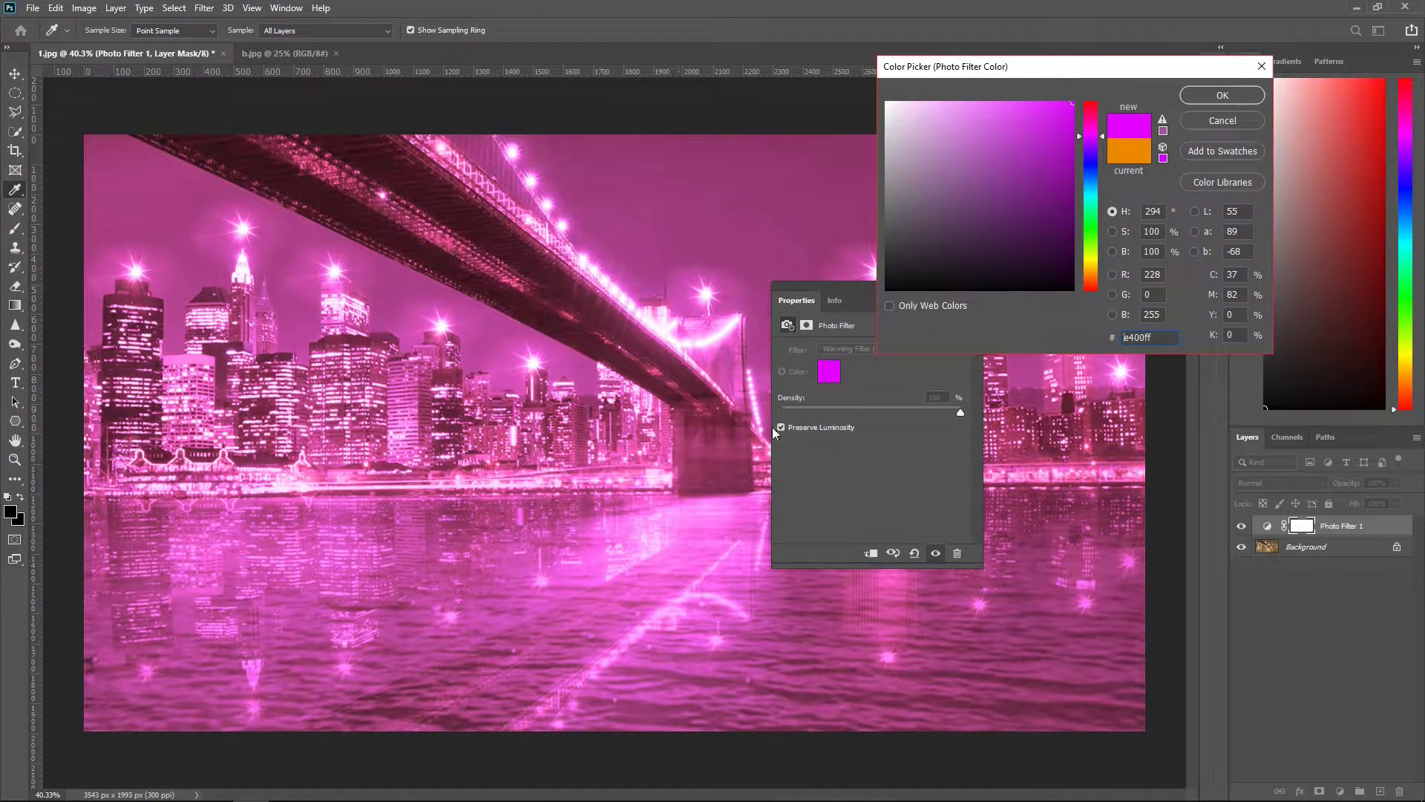
left_click(1090, 167)
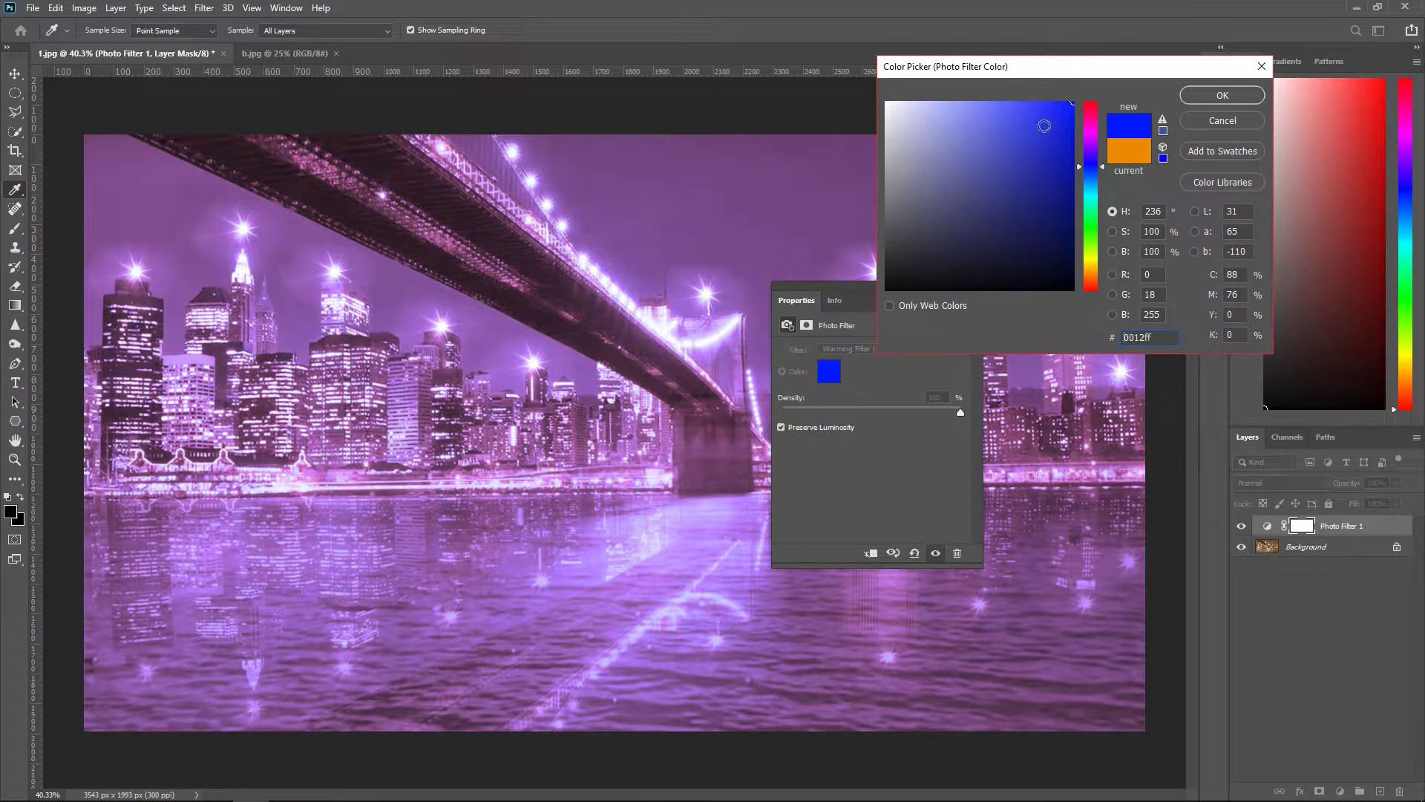
left_click(1093, 139)
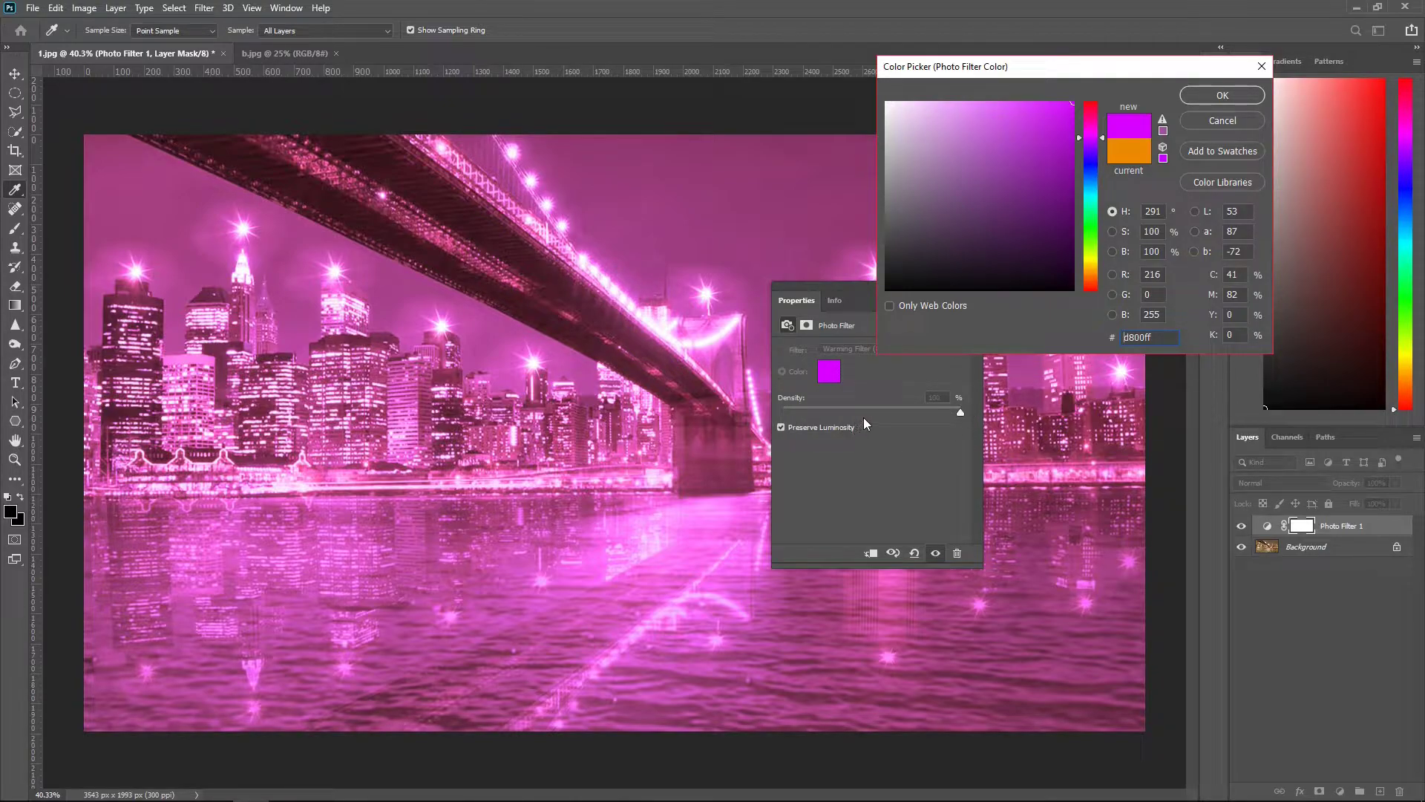
left_click_drag(1096, 119, 1094, 92)
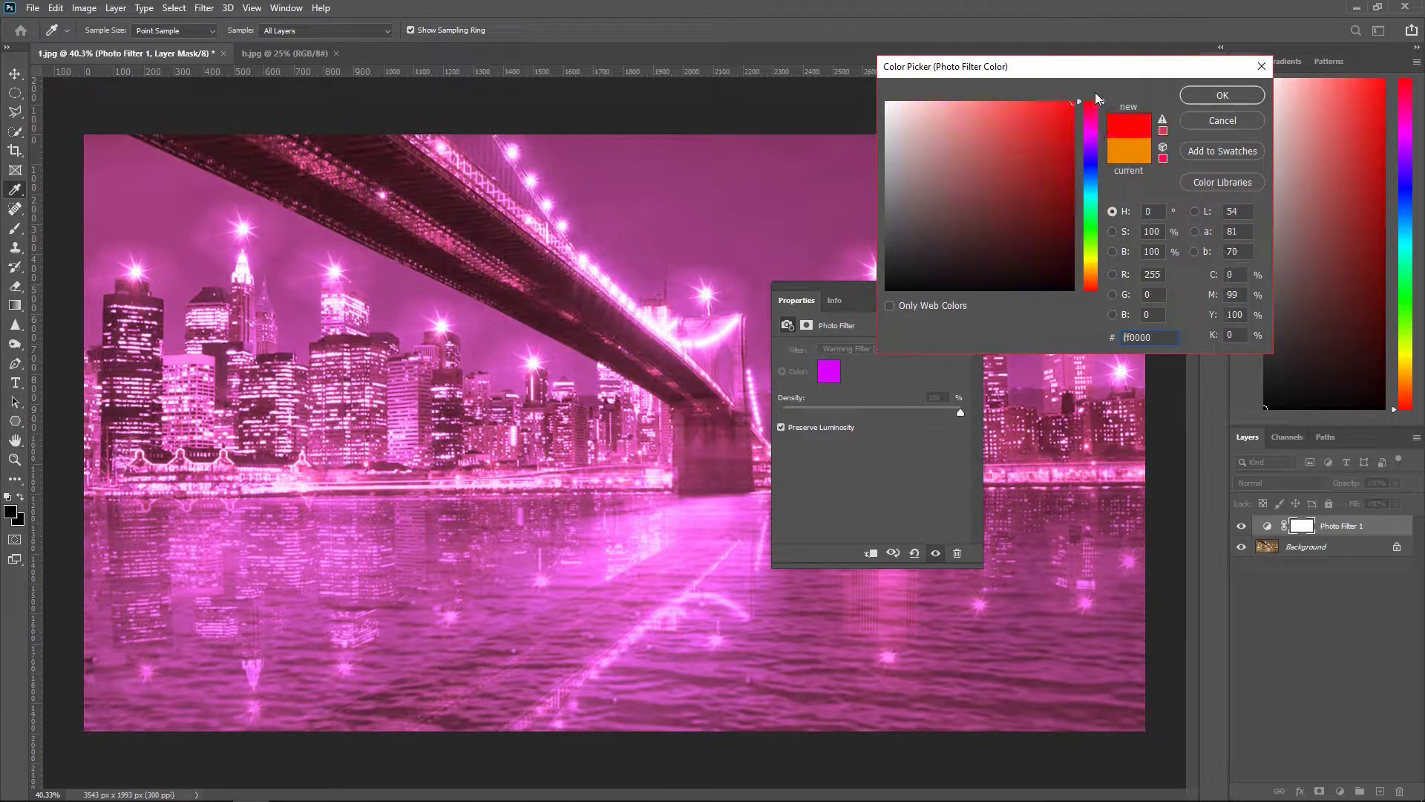
left_click(1222, 96)
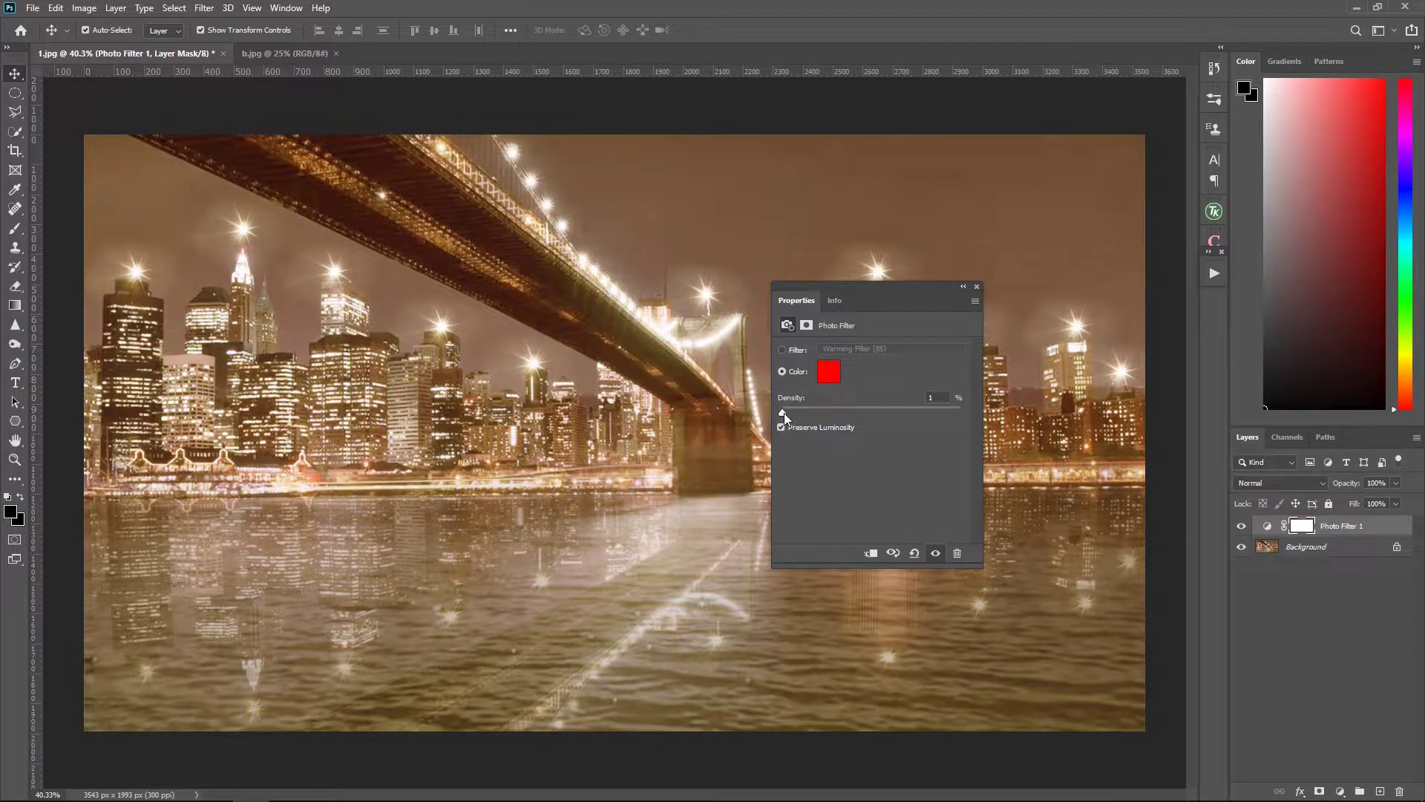
Step: Raise the red filter density to 74%, close Properties, and switch to b.jpg
left_click_drag(784, 414, 847, 414)
left_click_drag(846, 414, 885, 415)
left_click_drag(898, 287, 1002, 230)
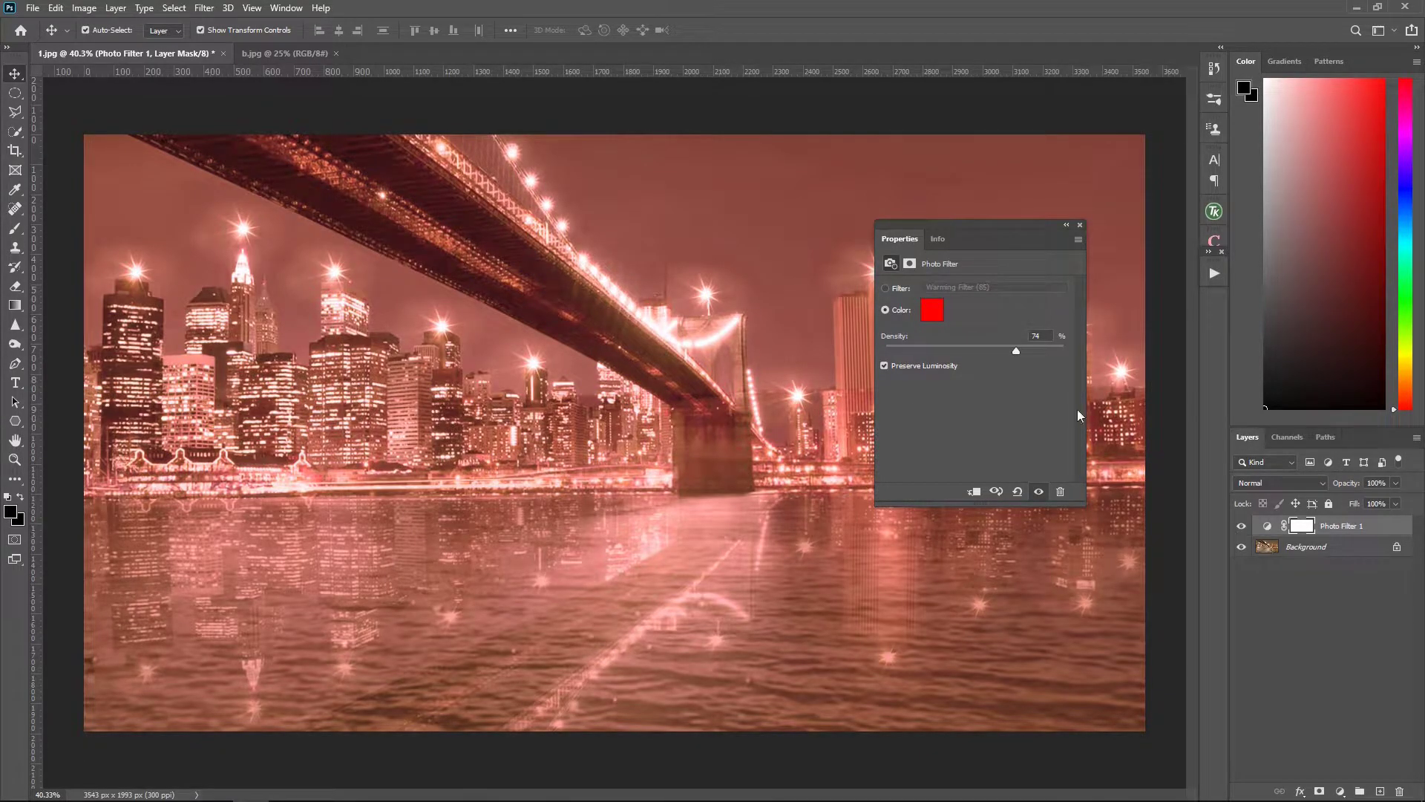
left_click(1081, 226)
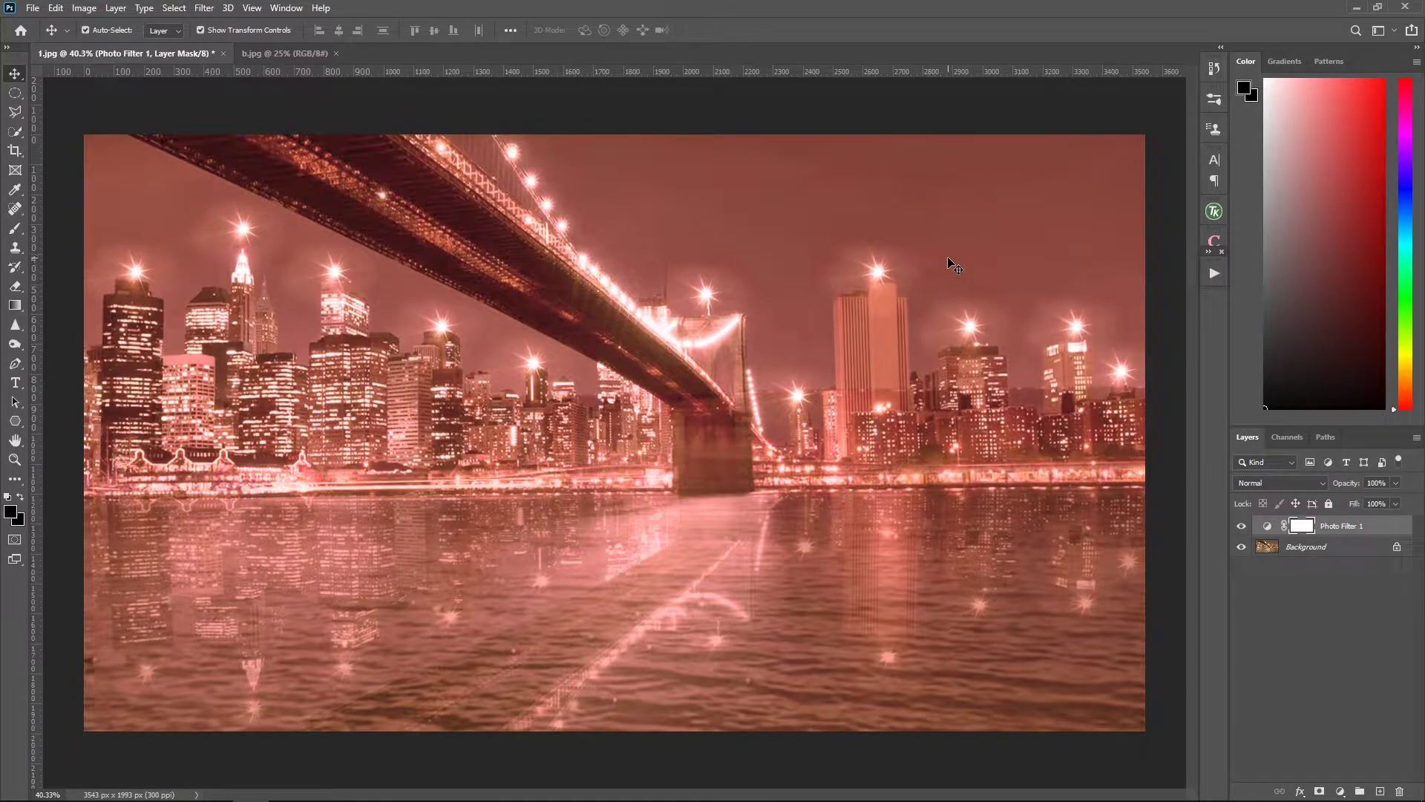
left_click(285, 53)
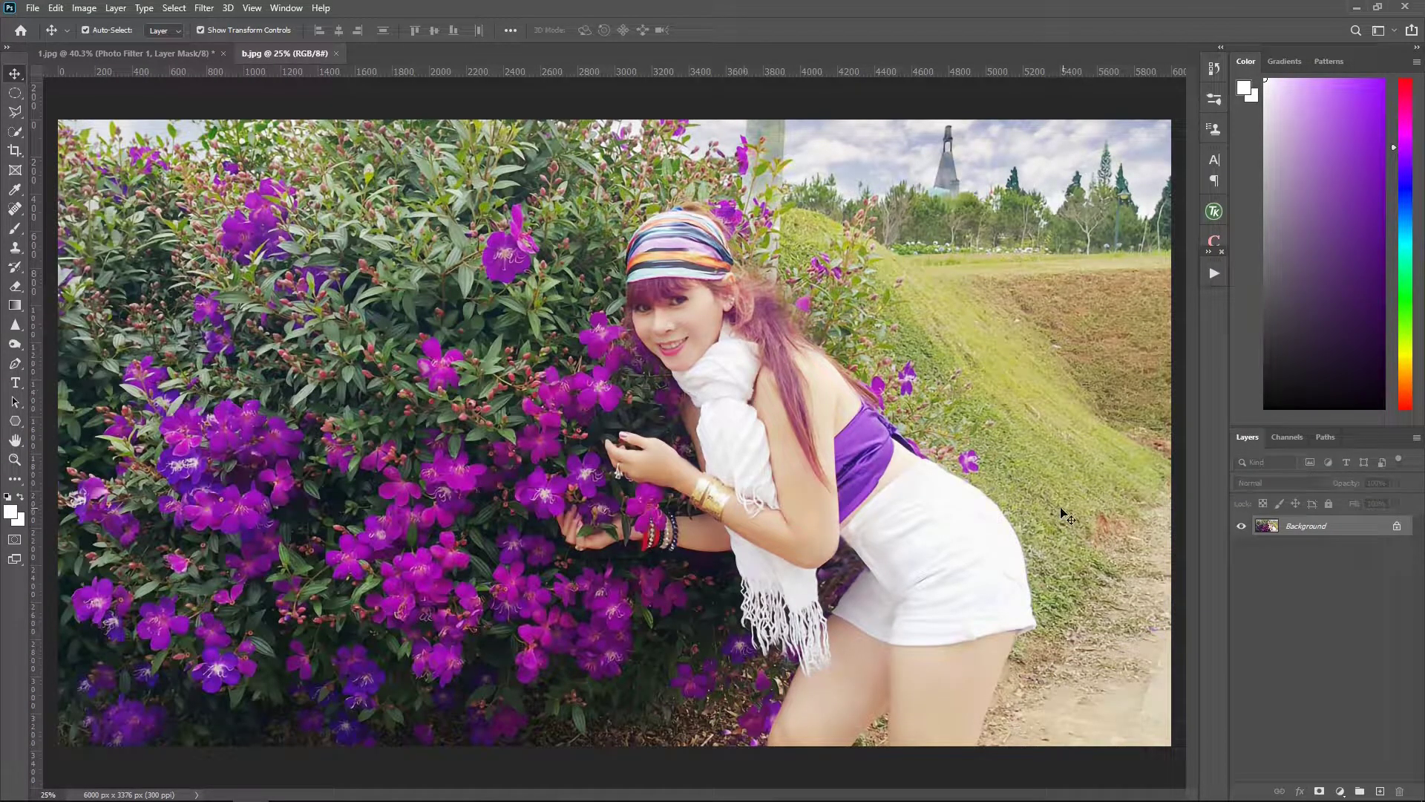
Step: Zoom and pan across the b.jpg portrait, then bring up the adjustment layer list
scroll(1106, 469, "up", 1)
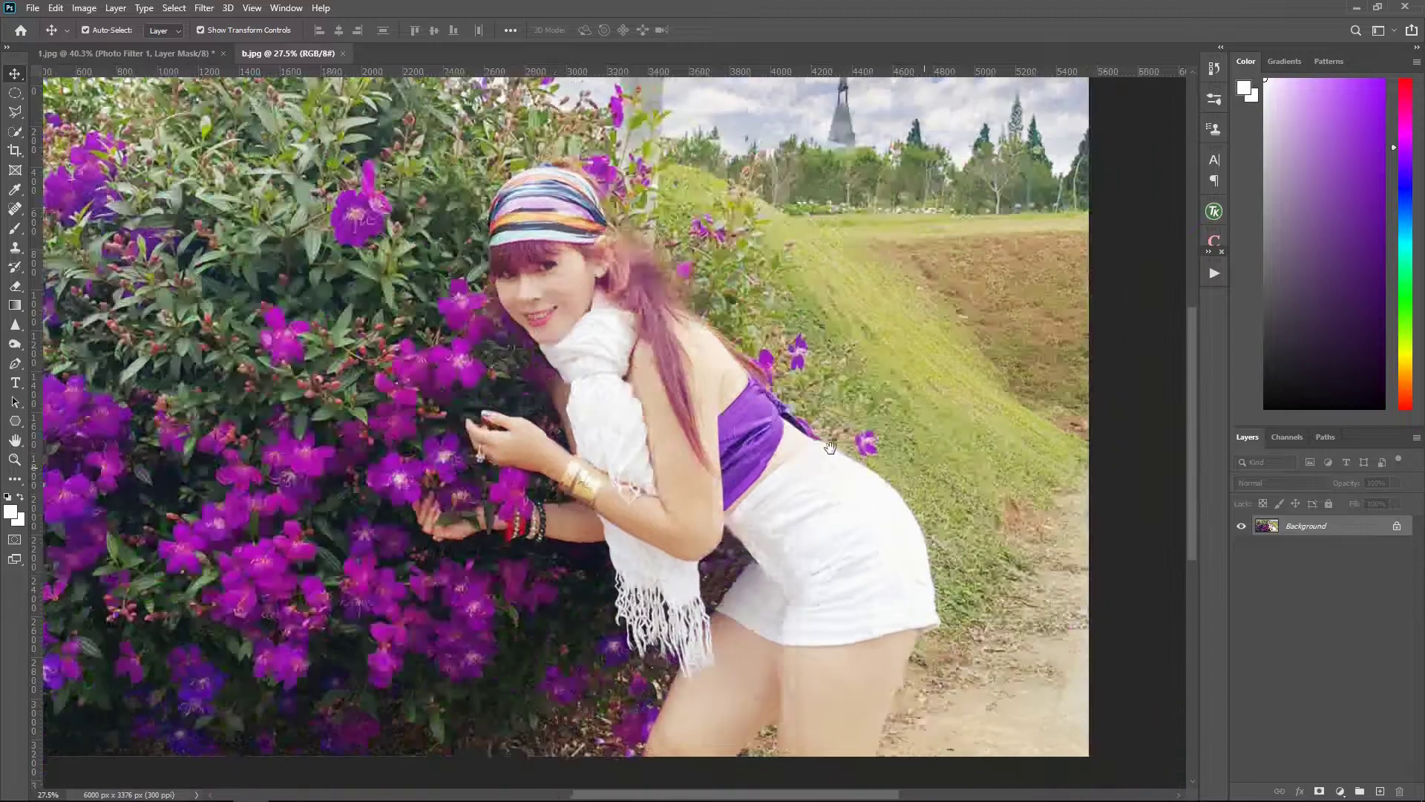
left_click_drag(928, 470, 613, 459)
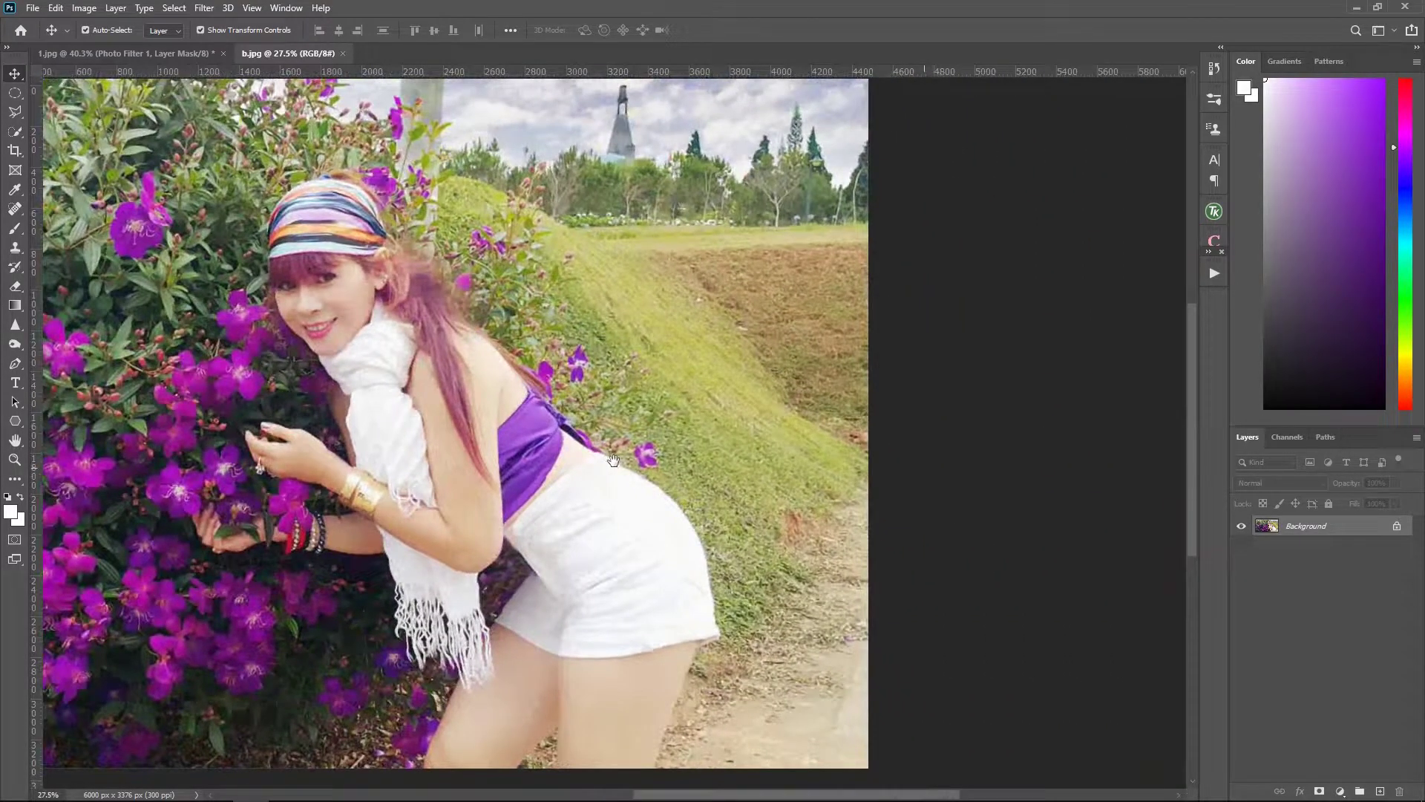
left_click_drag(613, 460, 613, 465)
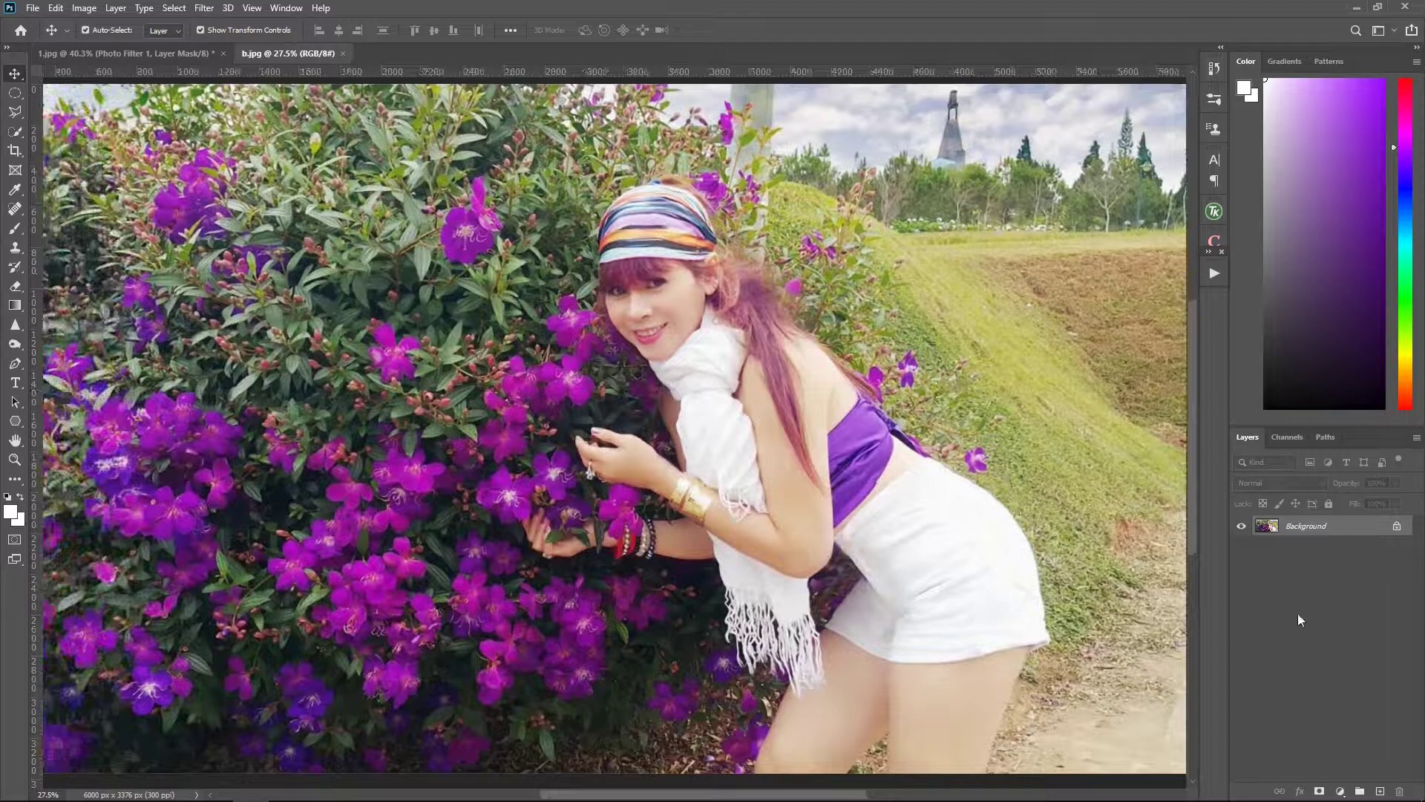
left_click(1340, 791)
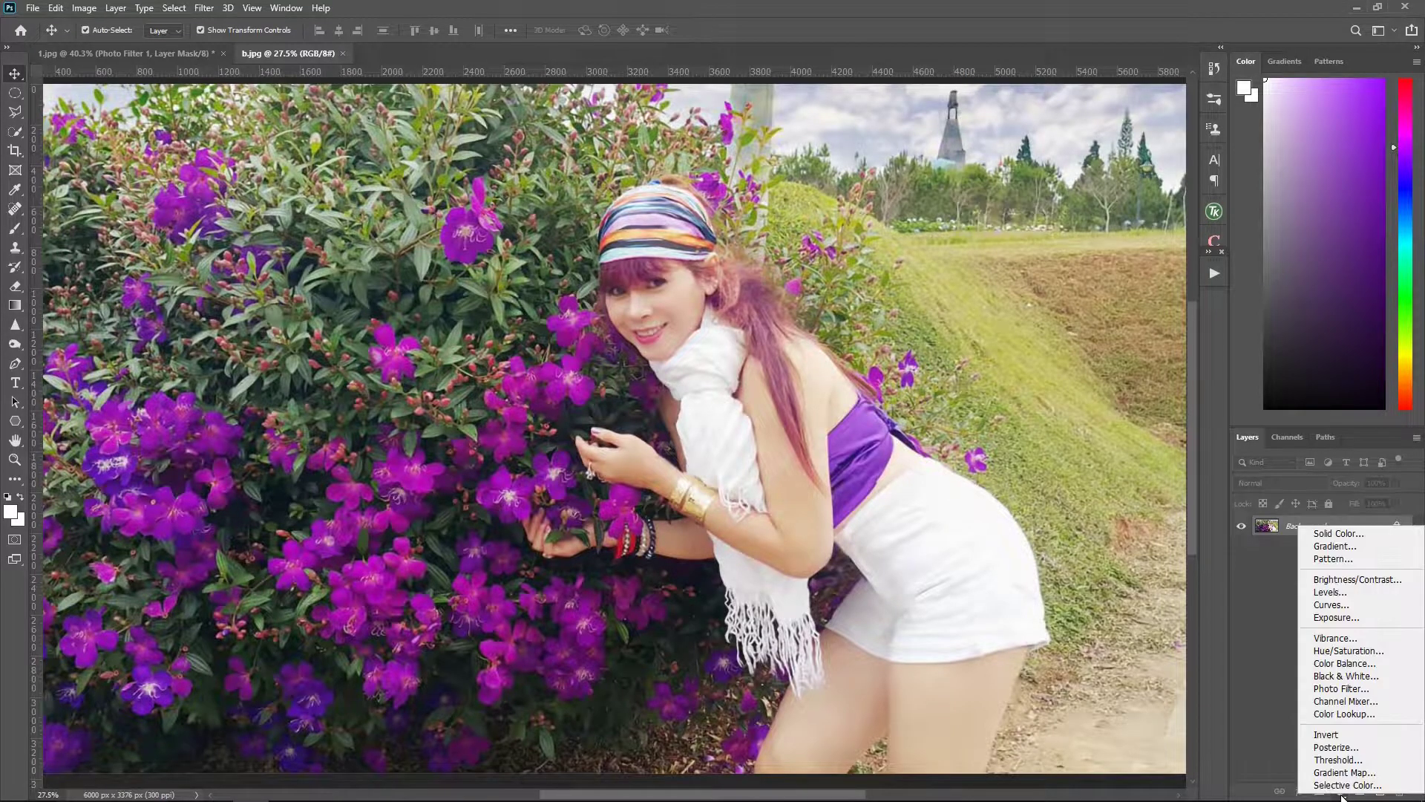
Step: Add a warming Photo Filter to b.jpg, then delete it, leaving the Background untinted
left_click(1351, 692)
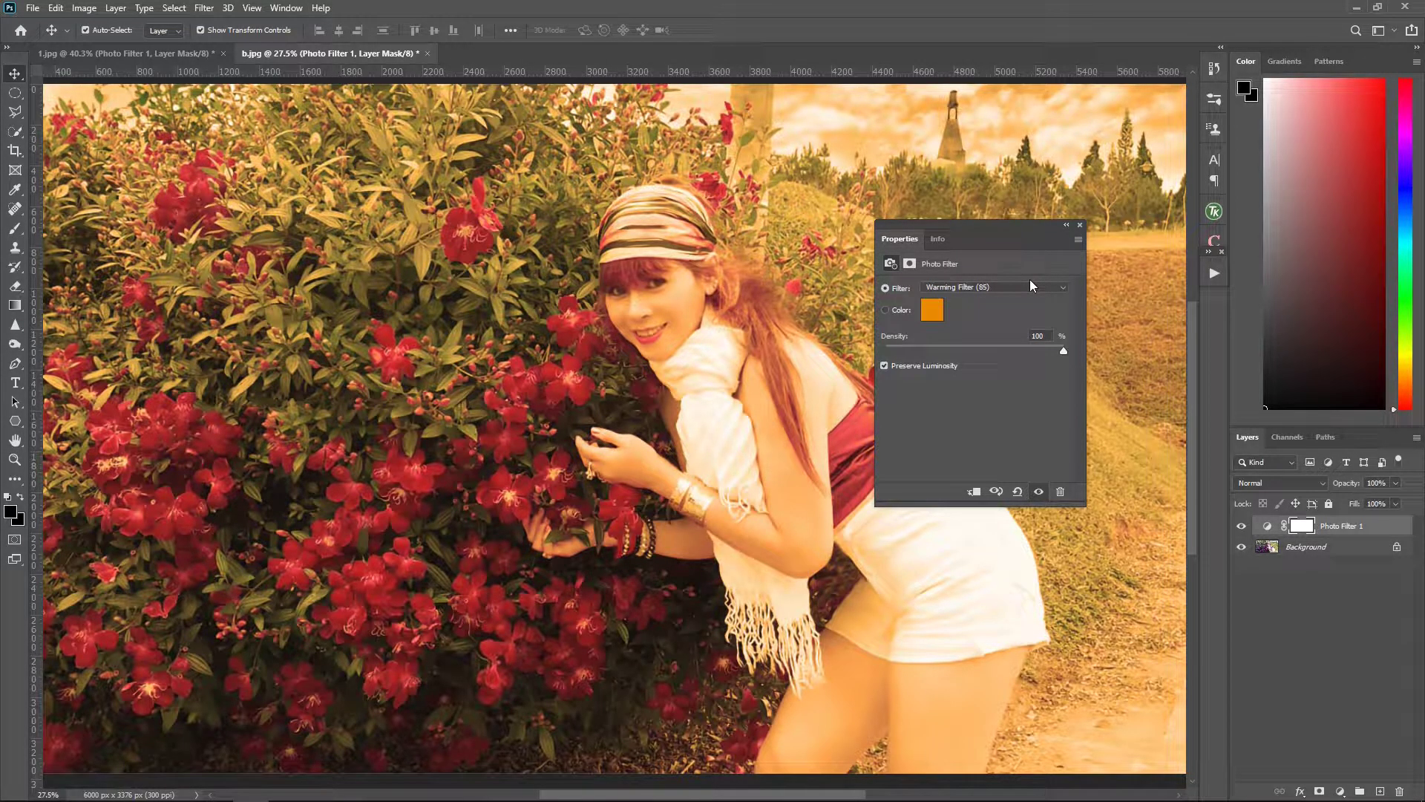
left_click(1080, 225)
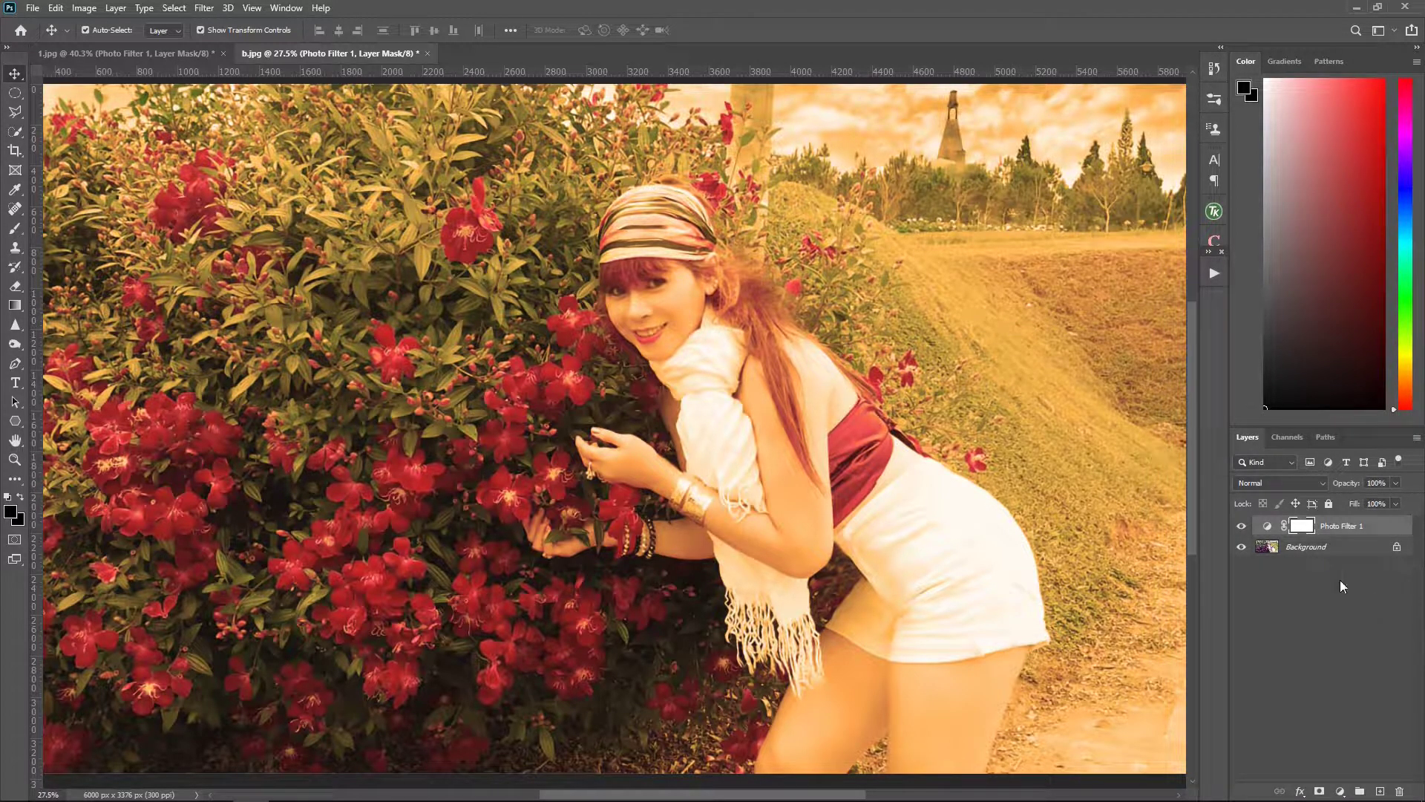
left_click_drag(1339, 527, 1398, 792)
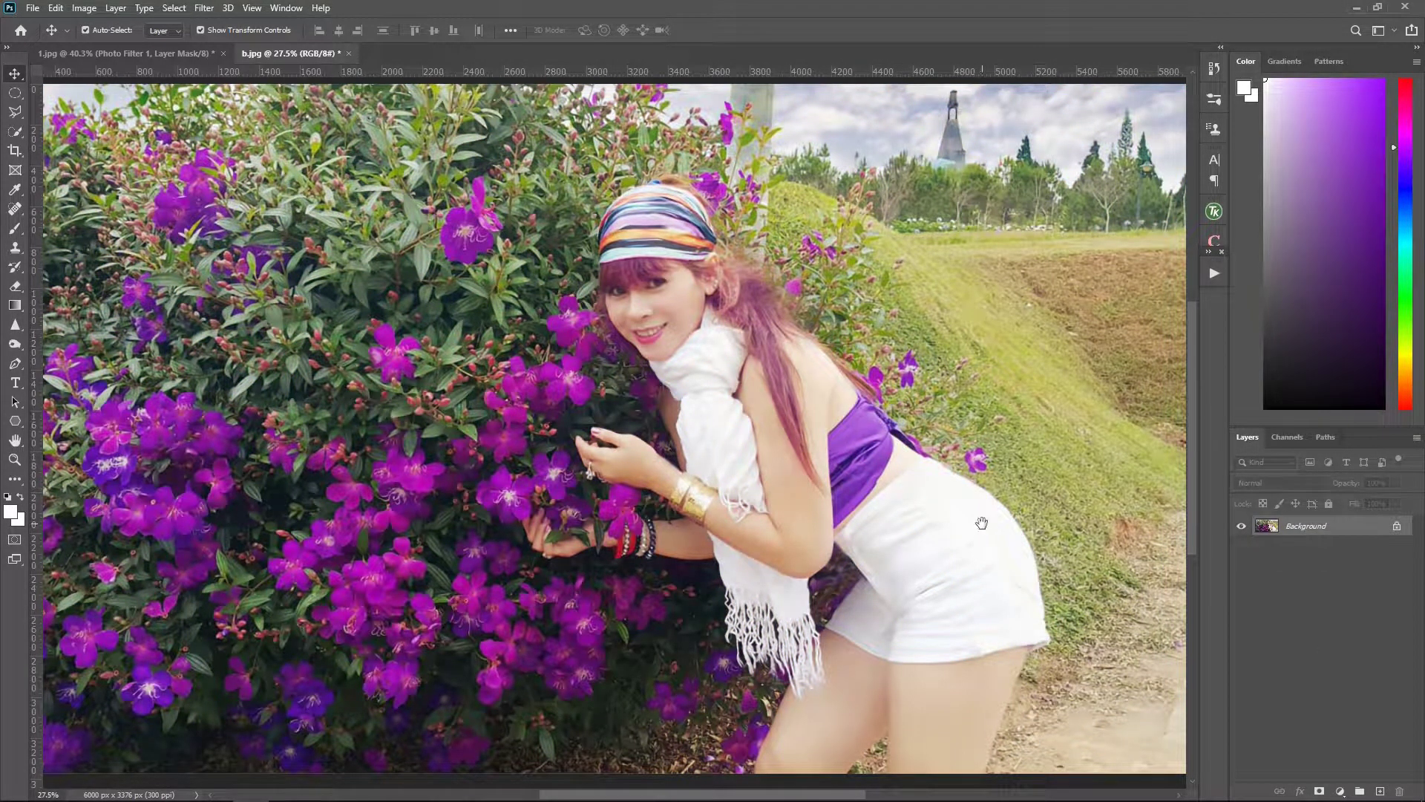
left_click_drag(992, 527, 685, 530)
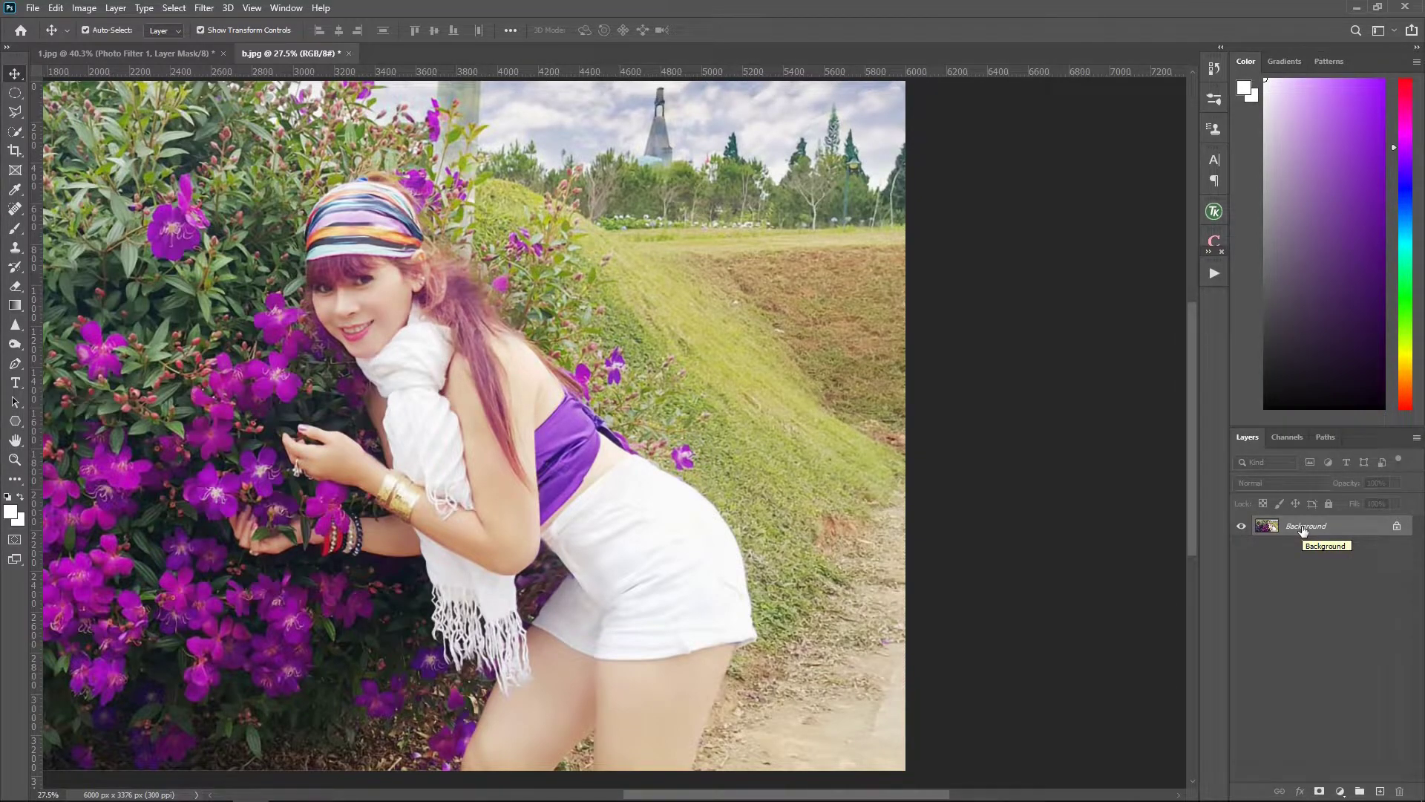
Step: Duplicate the b.jpg Background as Layer 1 with Ctrl+J
left_click_drag(1302, 530, 1302, 526)
key("ctrl+j")
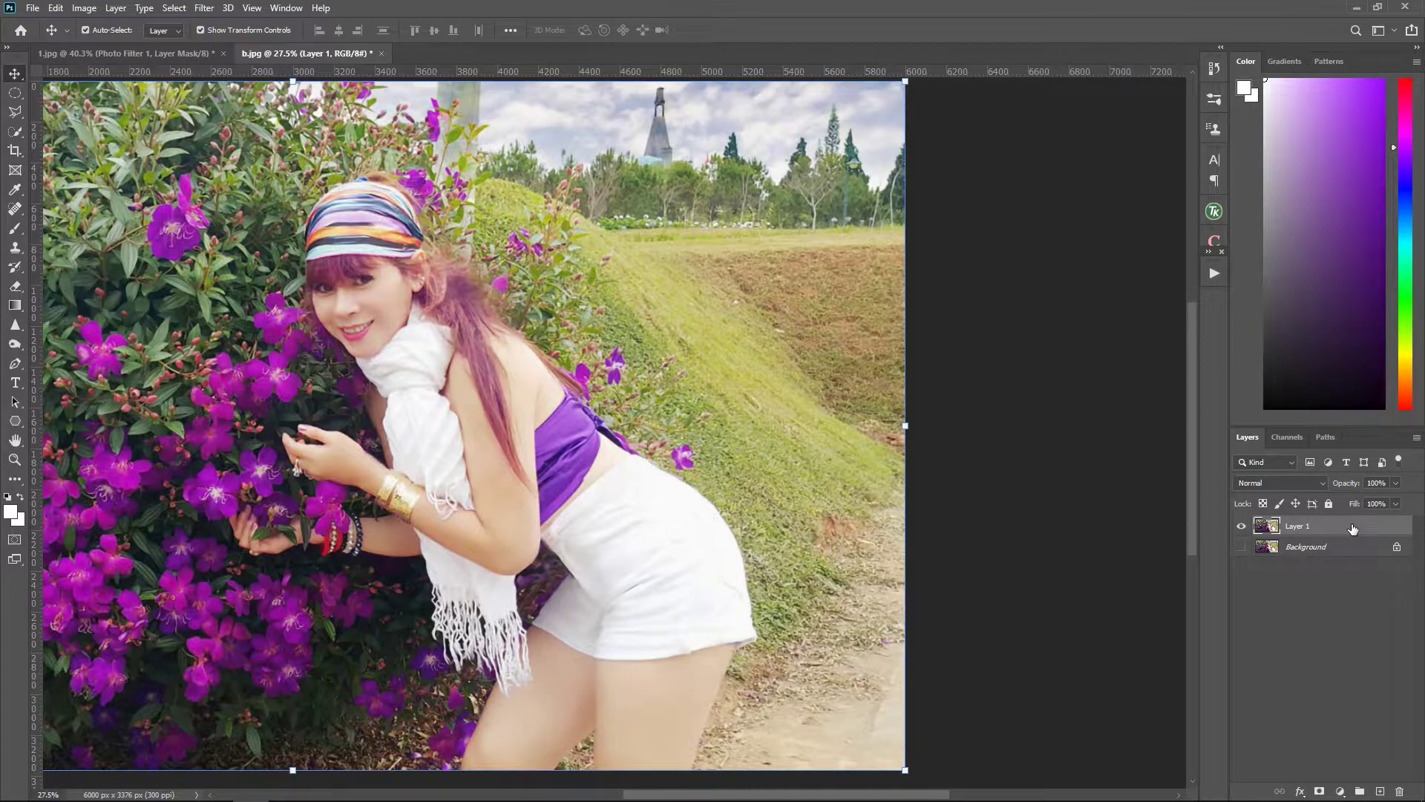
Step: Open Layer 1's Blending Options and move the Layer Style dialog off the photo
right_click(1350, 526)
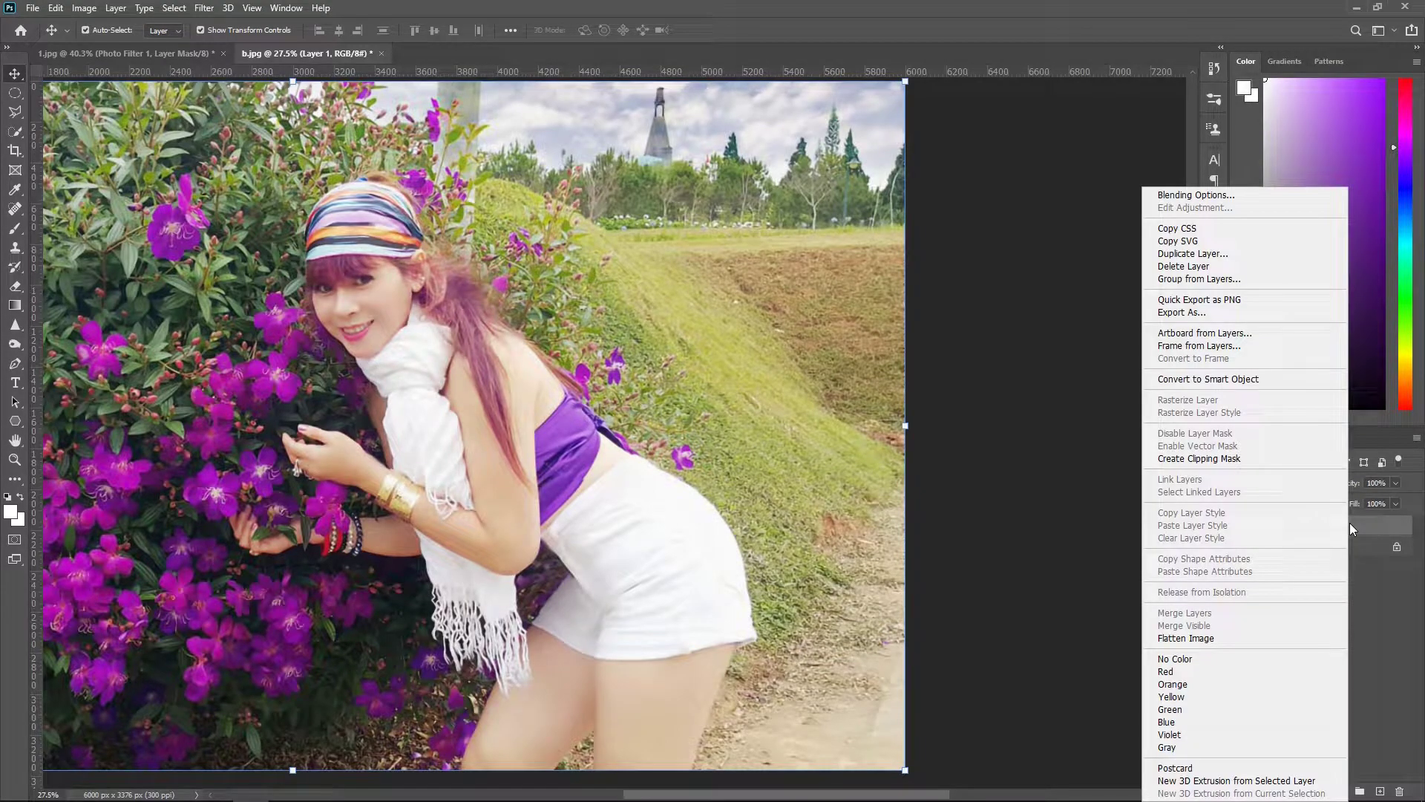
left_click(1192, 196)
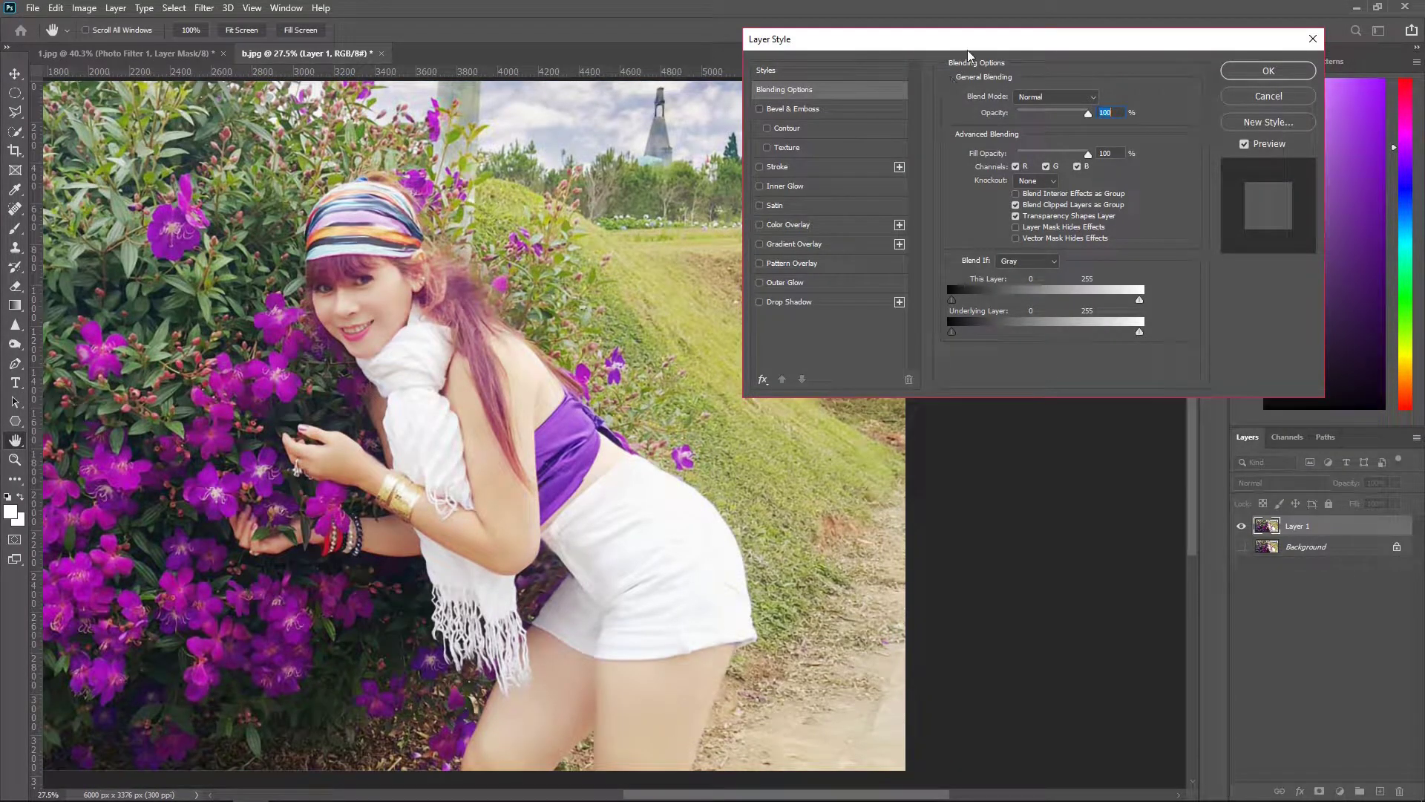
left_click_drag(1008, 43, 769, 126)
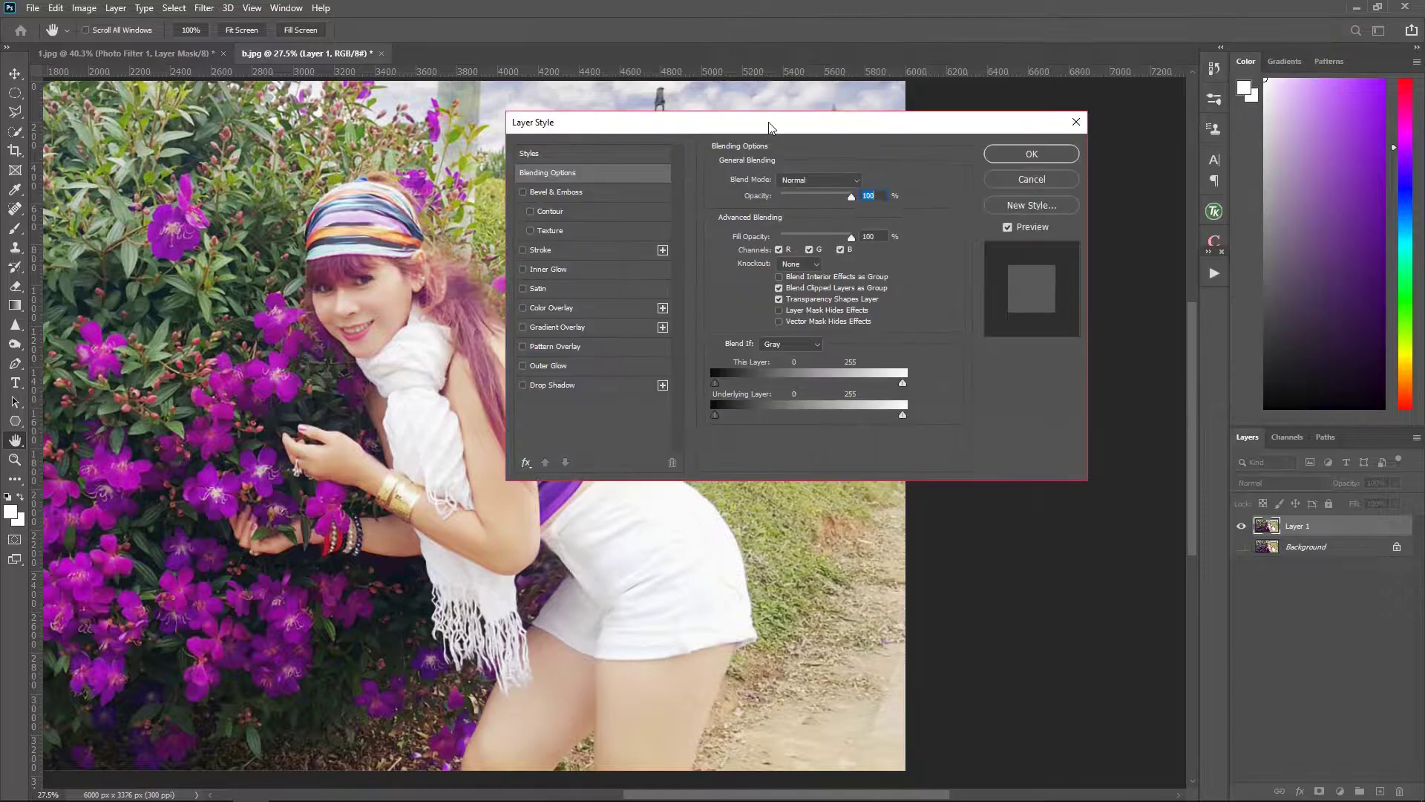
left_click_drag(756, 127, 988, 96)
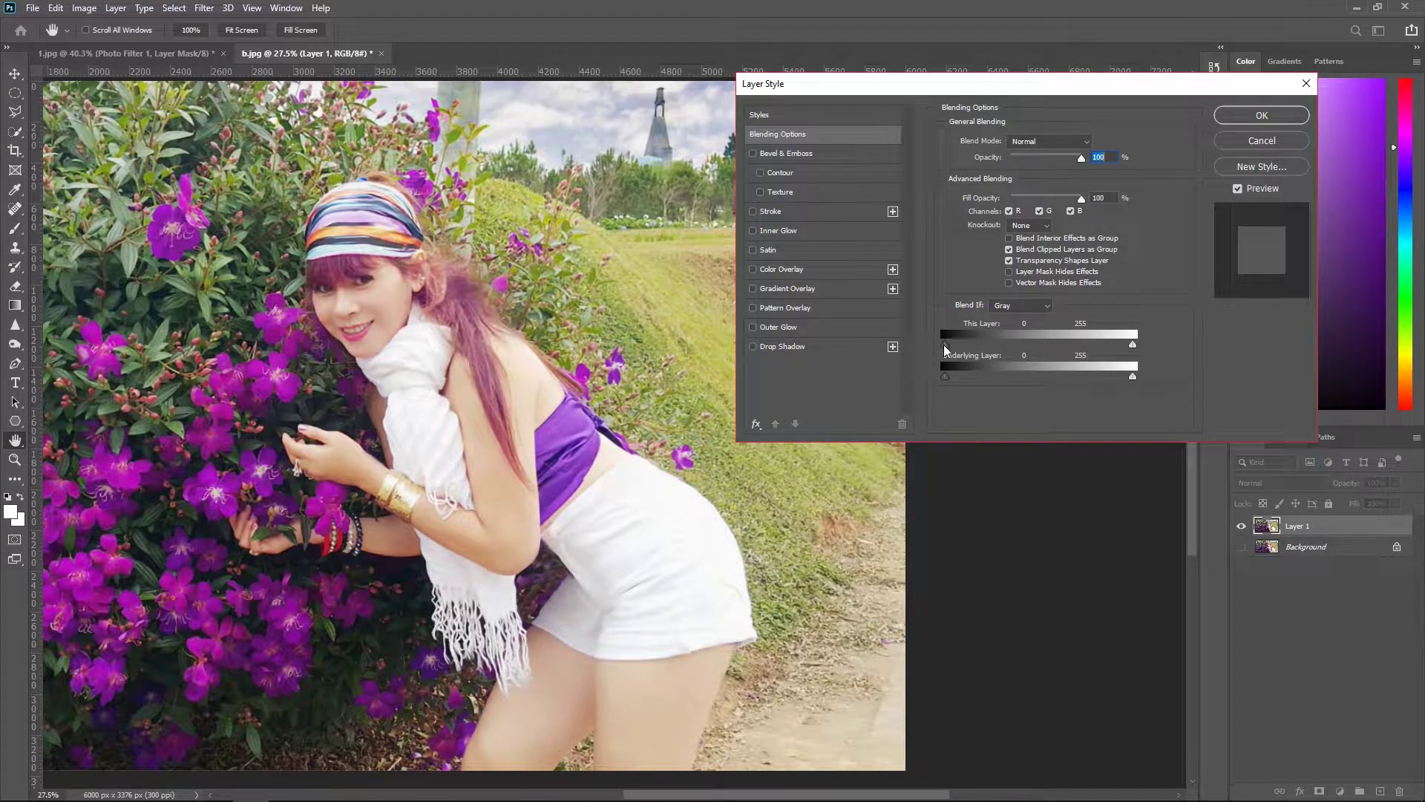
Step: Experiment with the Gray Blend If This Layer black slider to knock out dark tones
left_click_drag(946, 344, 1038, 347)
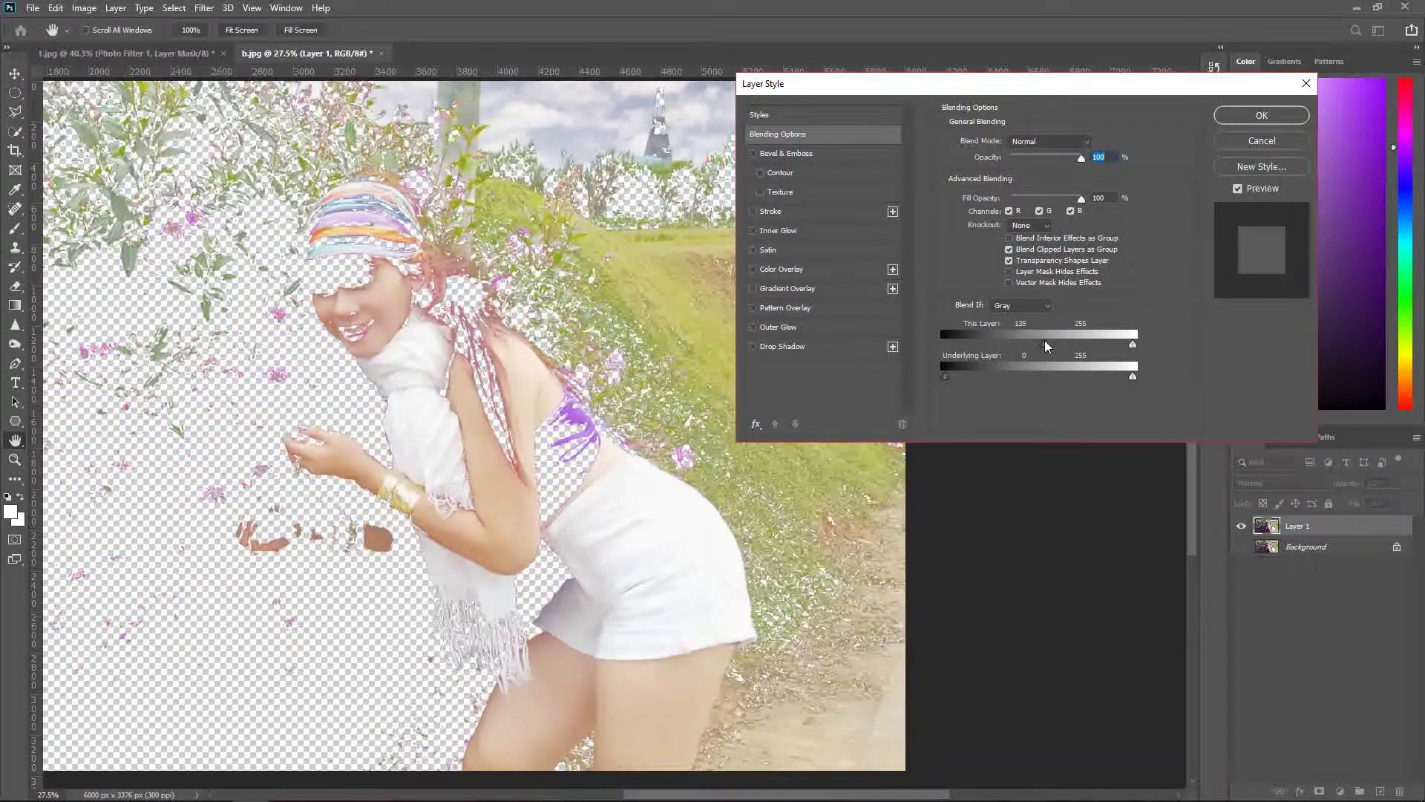
left_click_drag(1037, 347, 1062, 347)
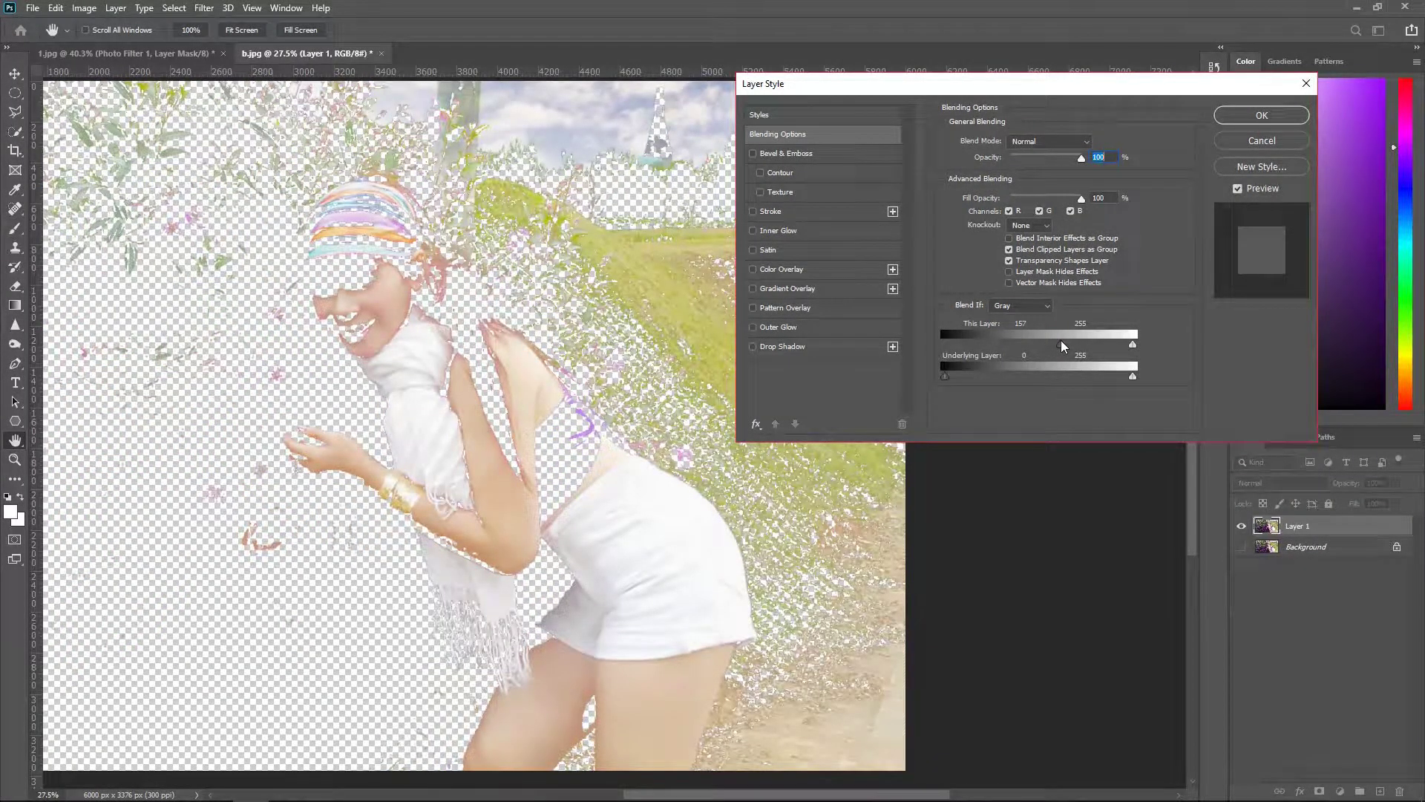
left_click_drag(1062, 347, 1010, 349)
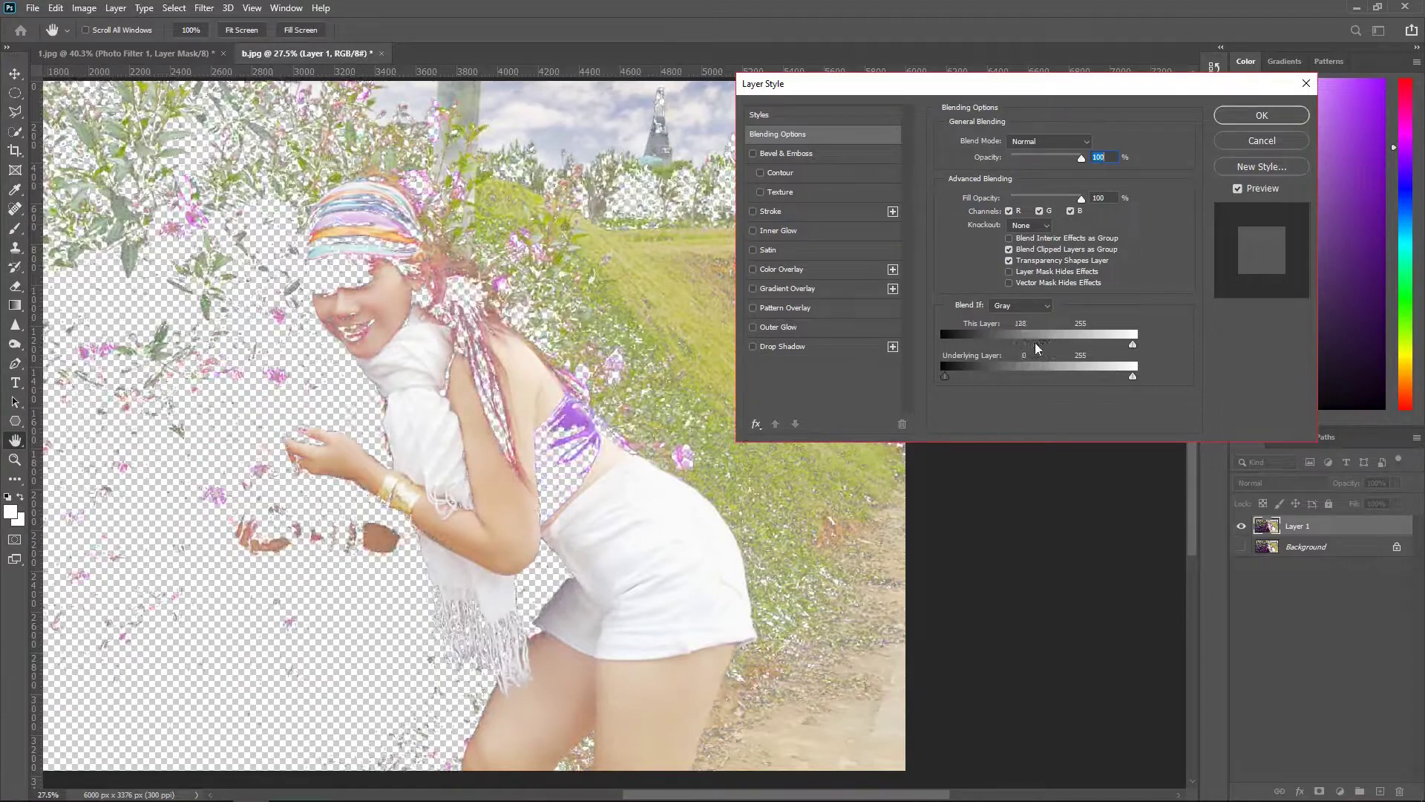
mouse_move(1010, 349)
left_mouse_down()
mouse_move(991, 351)
mouse_move(1027, 349)
mouse_move(939, 349)
left_mouse_up()
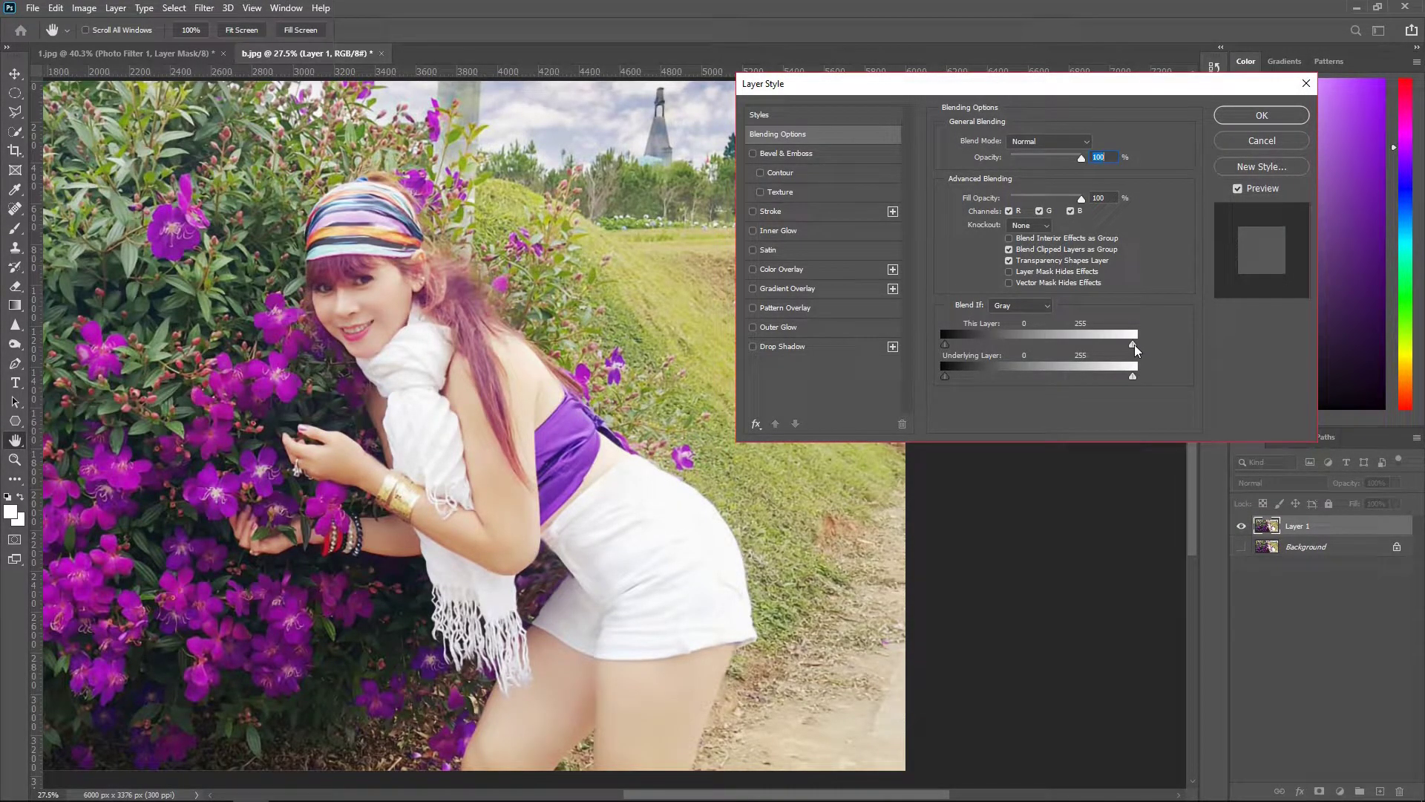
Step: Alt-split the This Layer white slider to 98/217 and apply the blend settings
left_click_drag(1132, 344, 1019, 376)
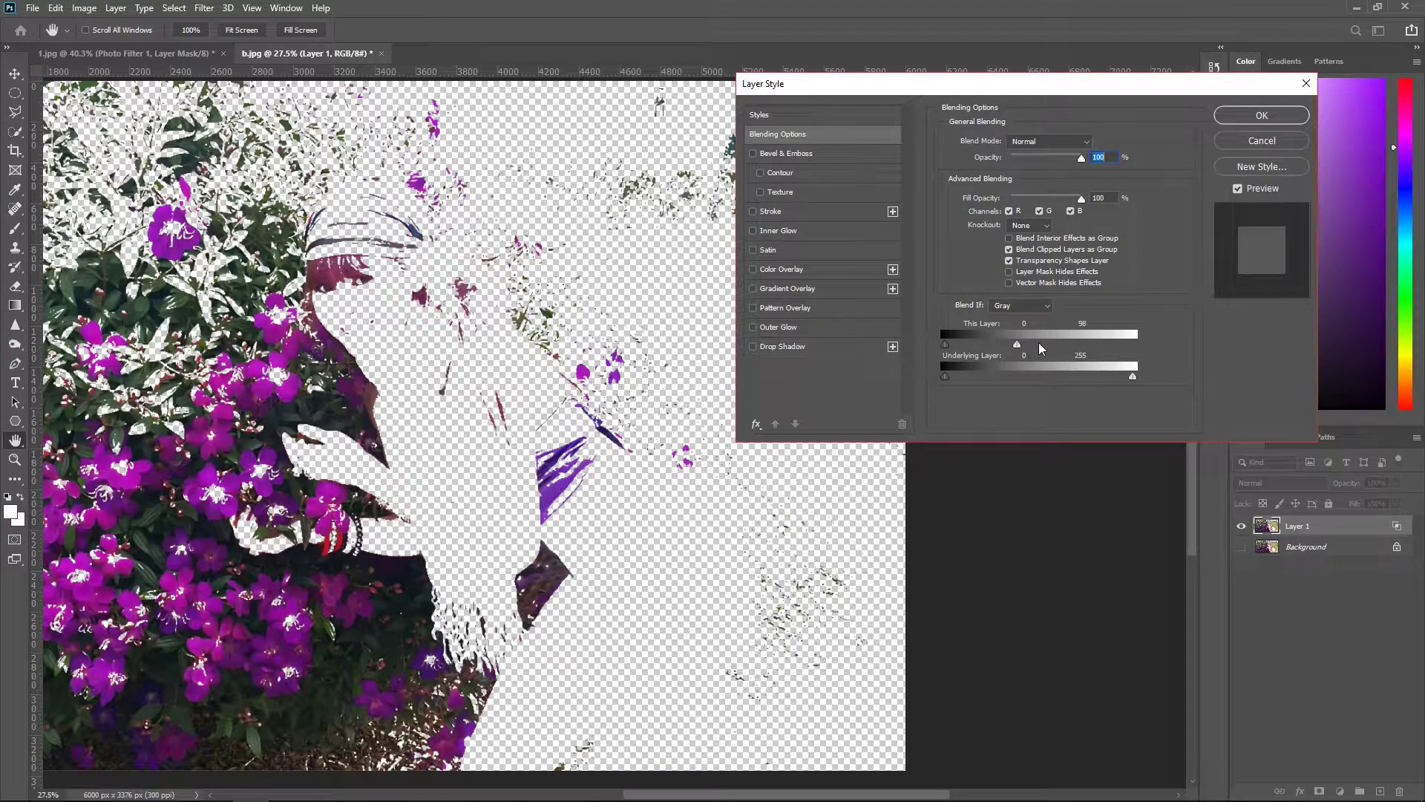
key("alt")
left_click_drag(1018, 344, 1024, 344)
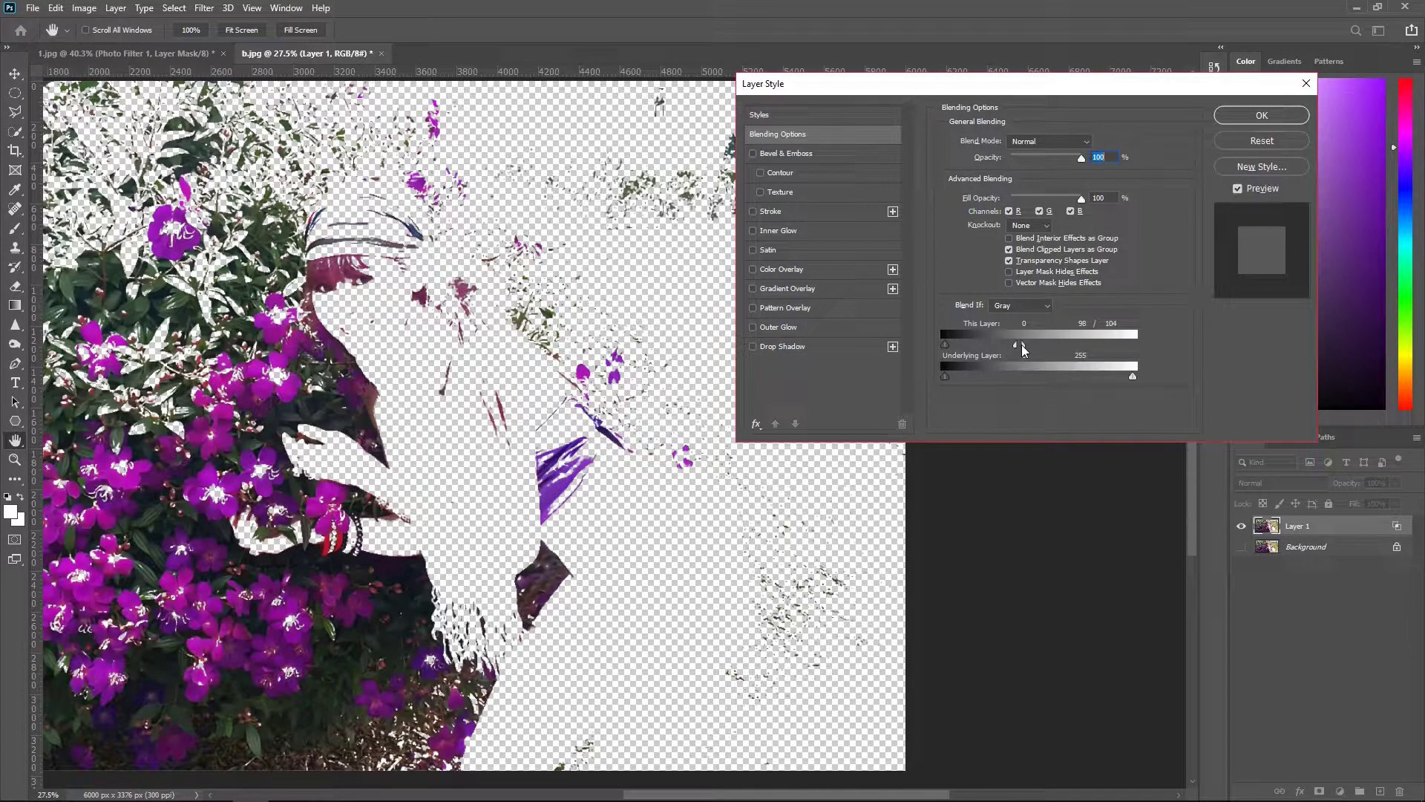
left_click_drag(1023, 344, 1117, 350)
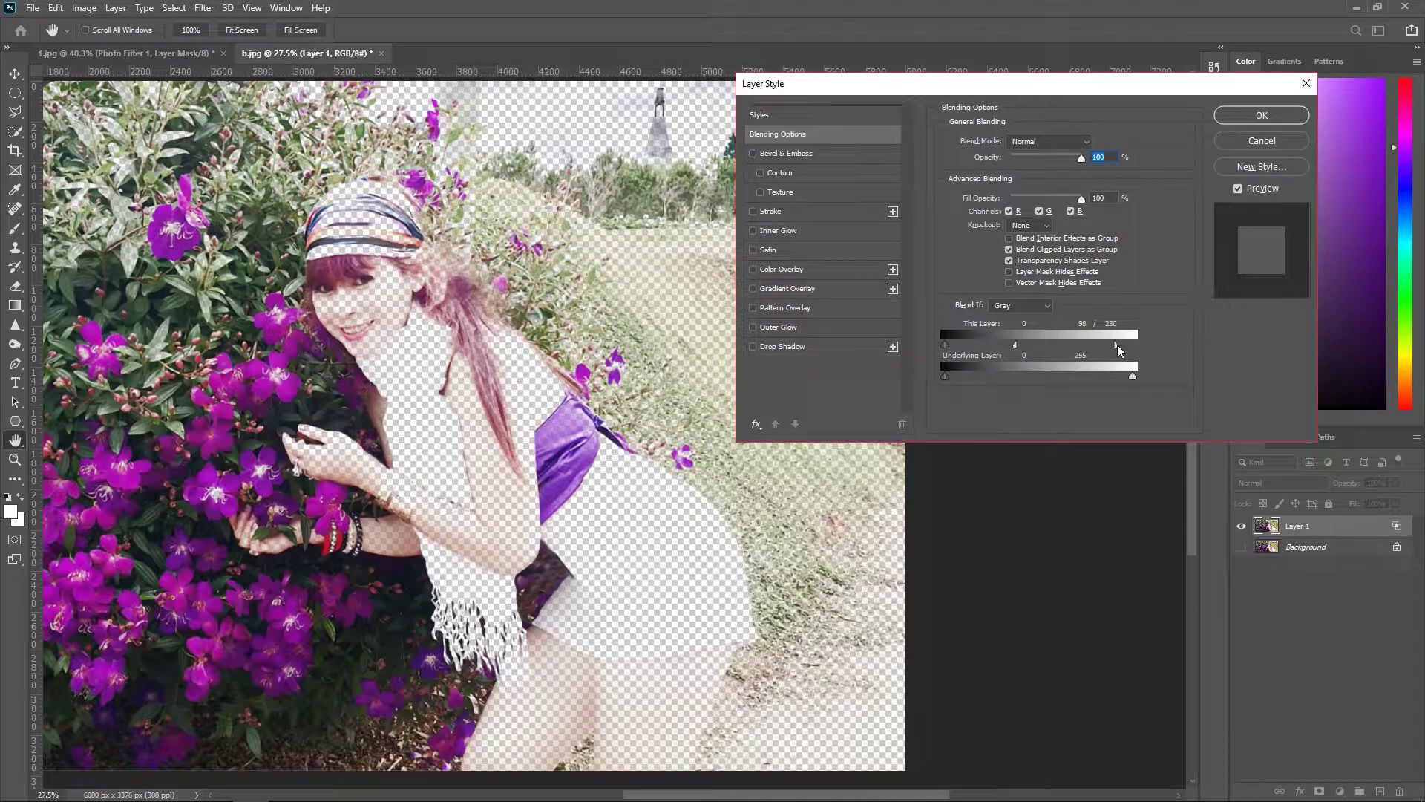
mouse_move(1117, 349)
left_mouse_down()
mouse_move(1069, 359)
mouse_move(1102, 356)
left_mouse_up()
mouse_move(1103, 357)
left_mouse_down()
mouse_move(1054, 360)
mouse_move(1104, 361)
left_mouse_up()
left_click(1264, 117)
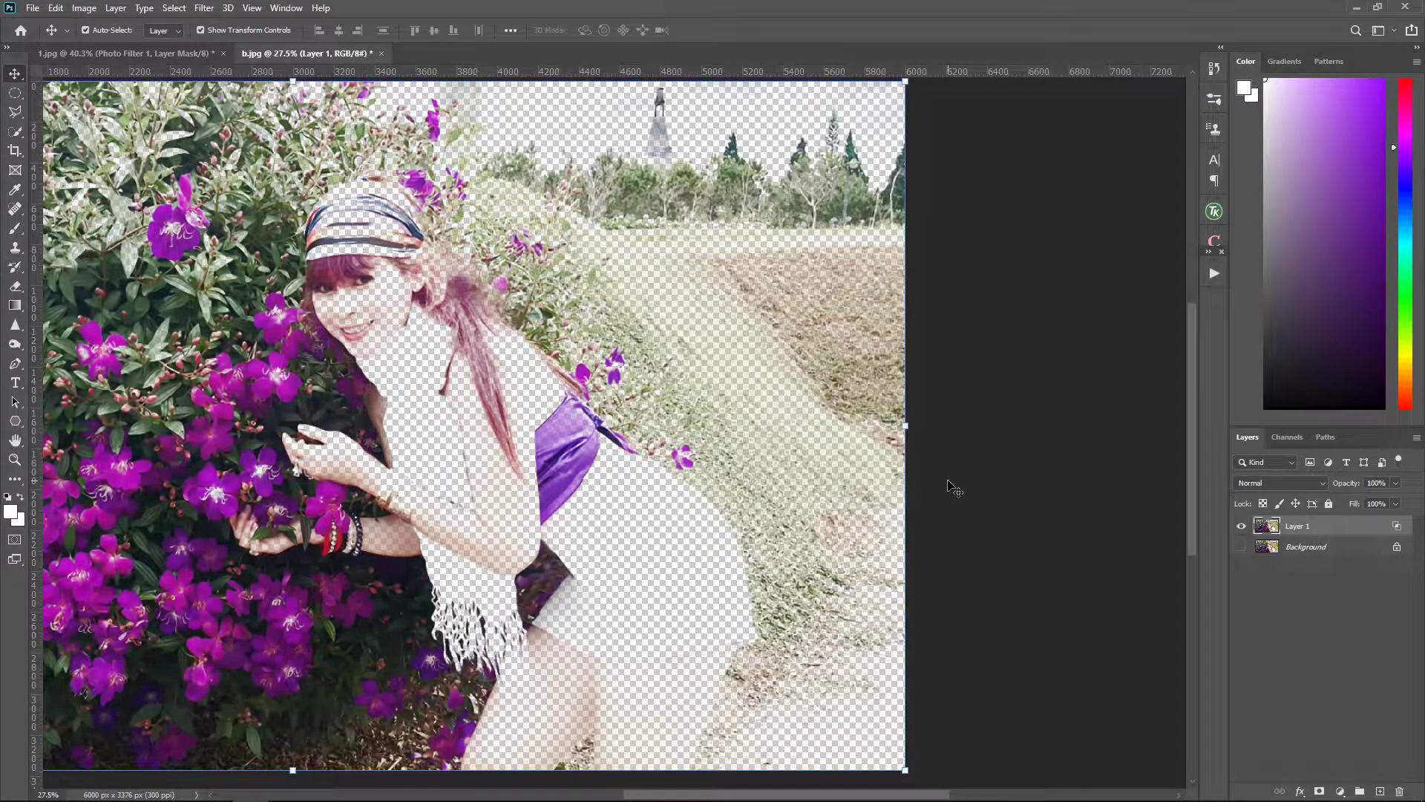
Step: Select the Background, toggle its visibility to compare before/after, and open the adjustment list
left_click(1242, 547)
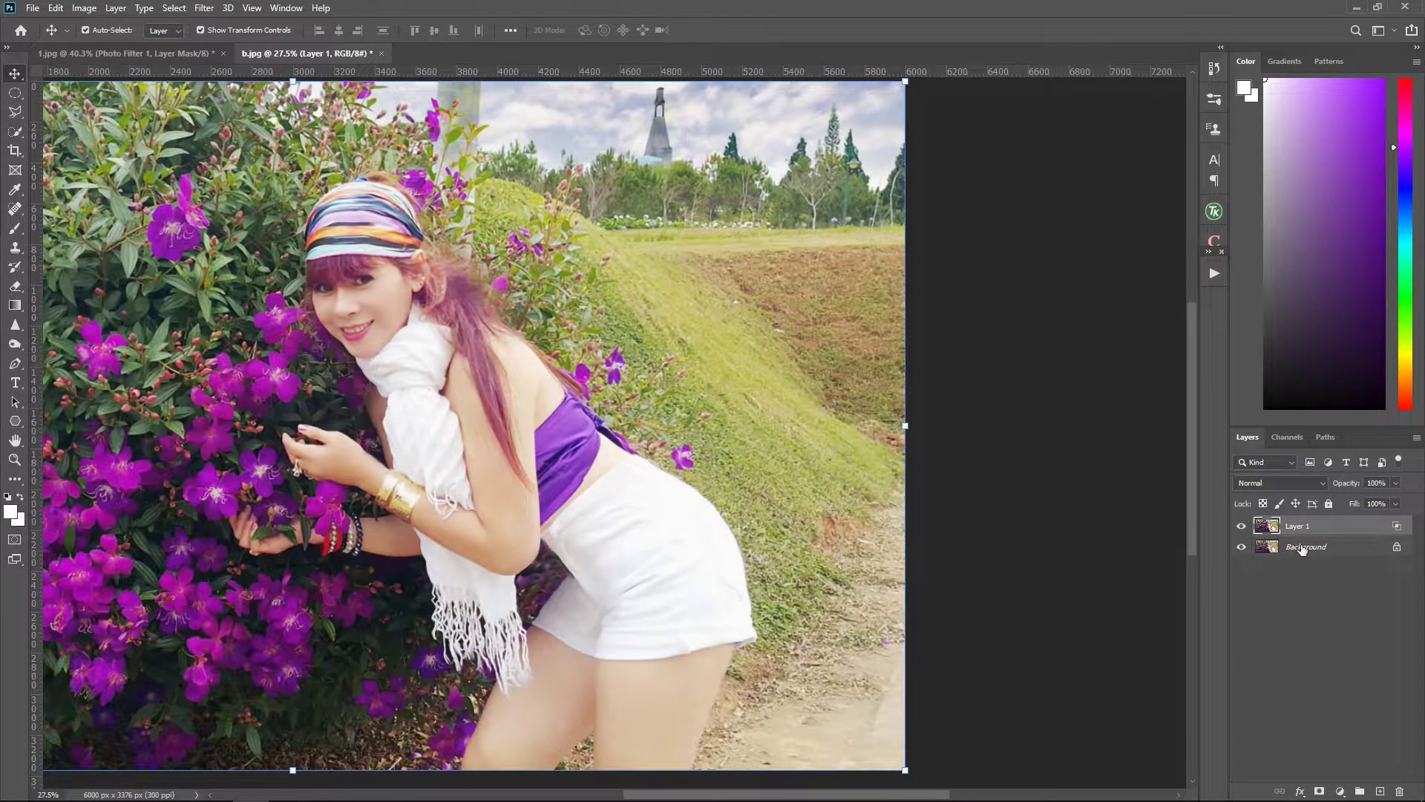
left_click(1301, 547)
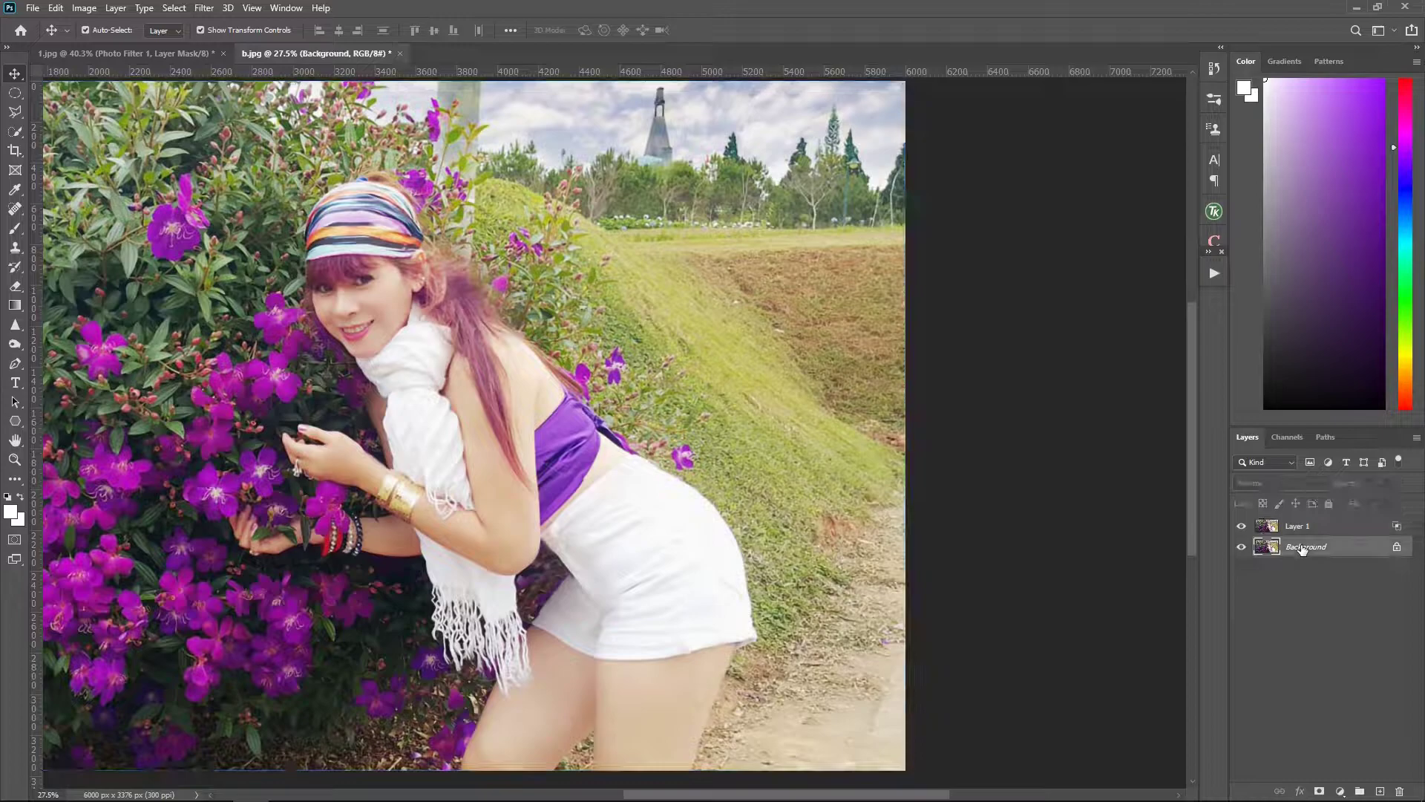
left_click(1242, 548)
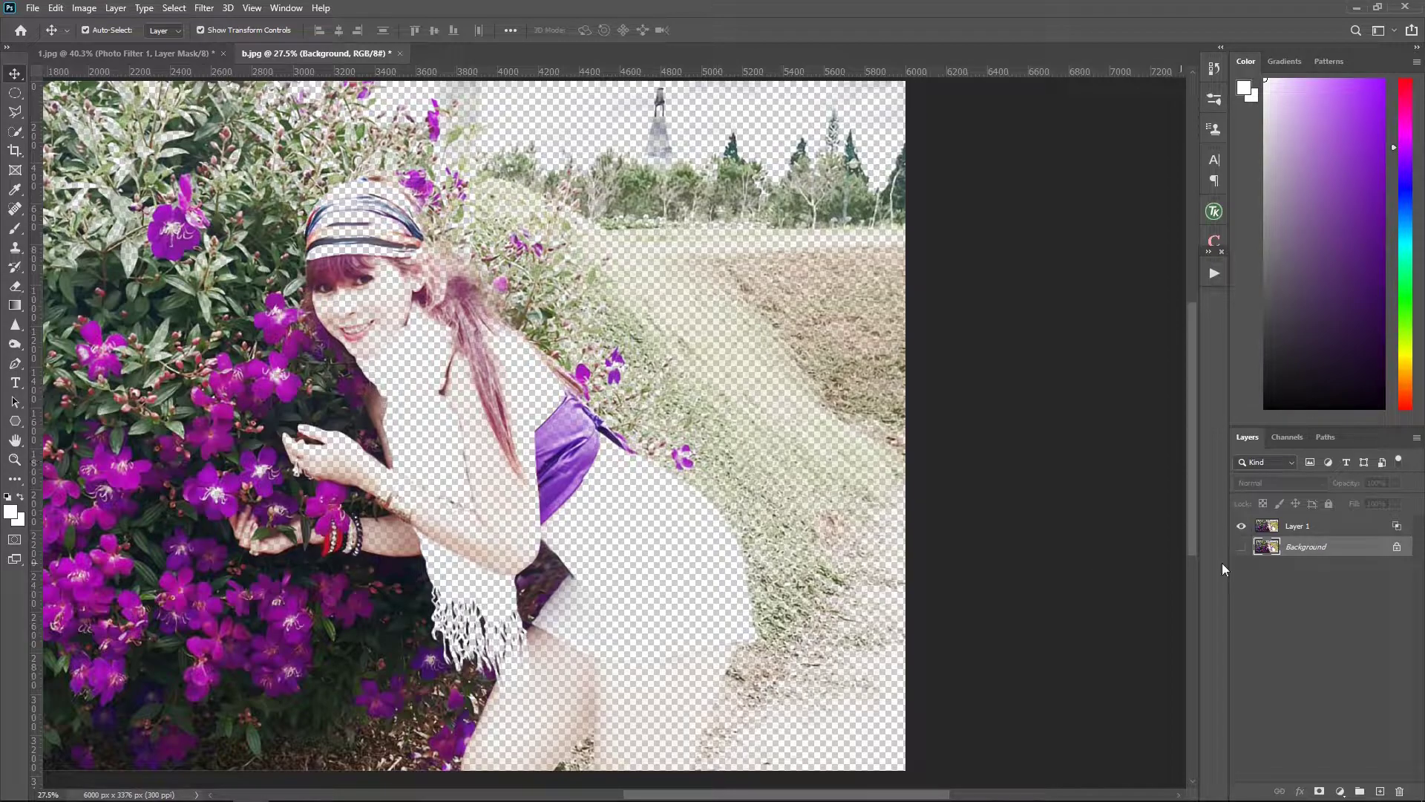
left_click(1242, 548)
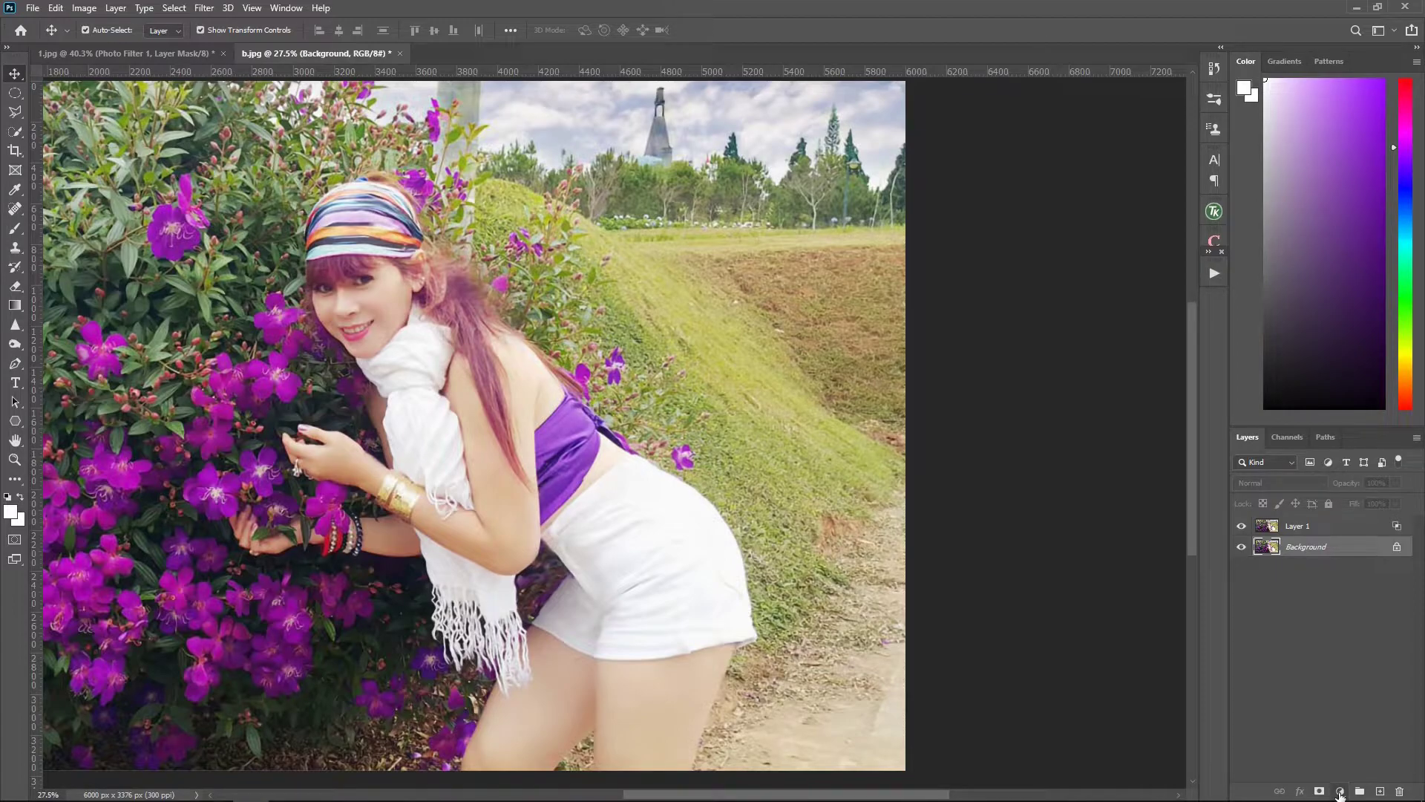
left_click(1340, 793)
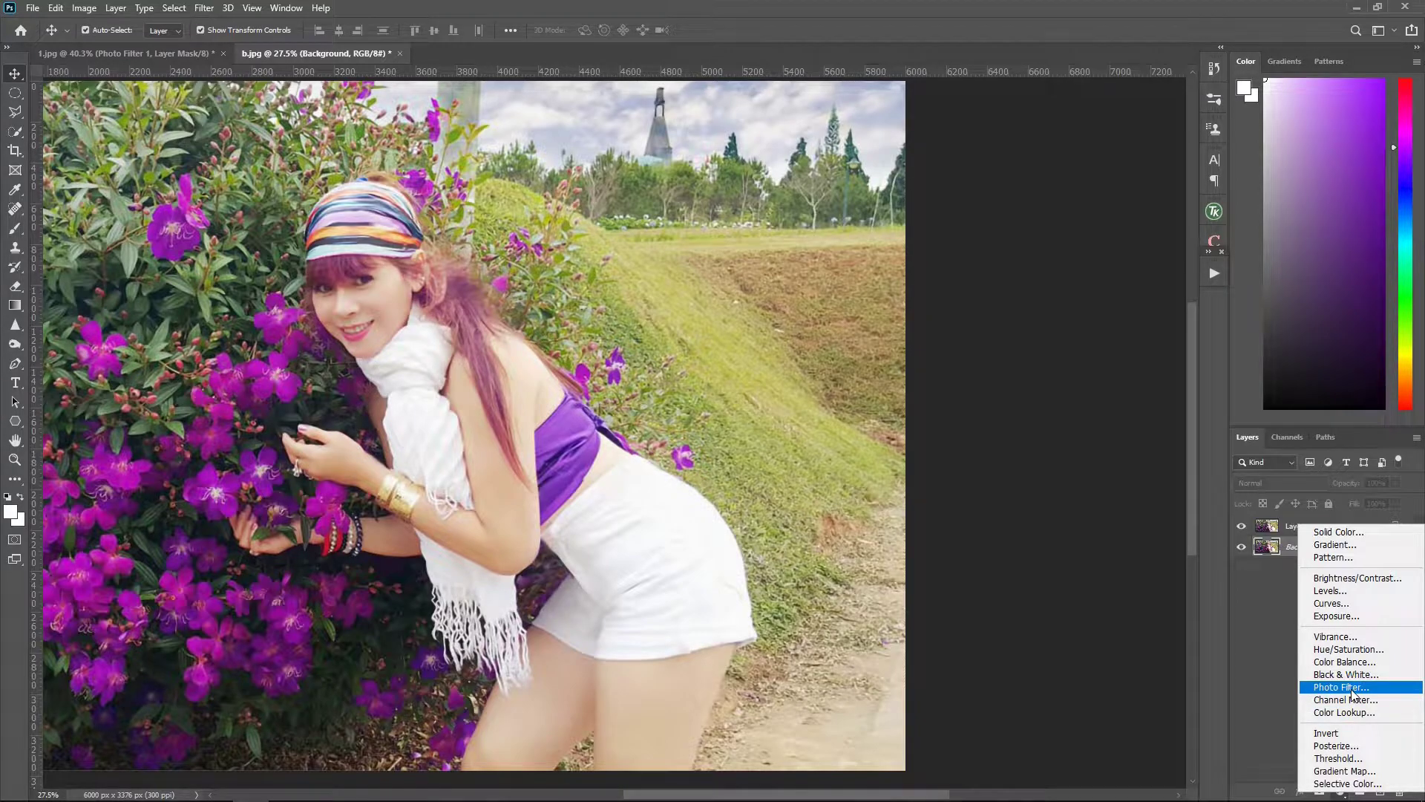
Step: Add a Photo Filter adjustment tinted light magenta (ee5bff) at 54% density
left_click(1341, 687)
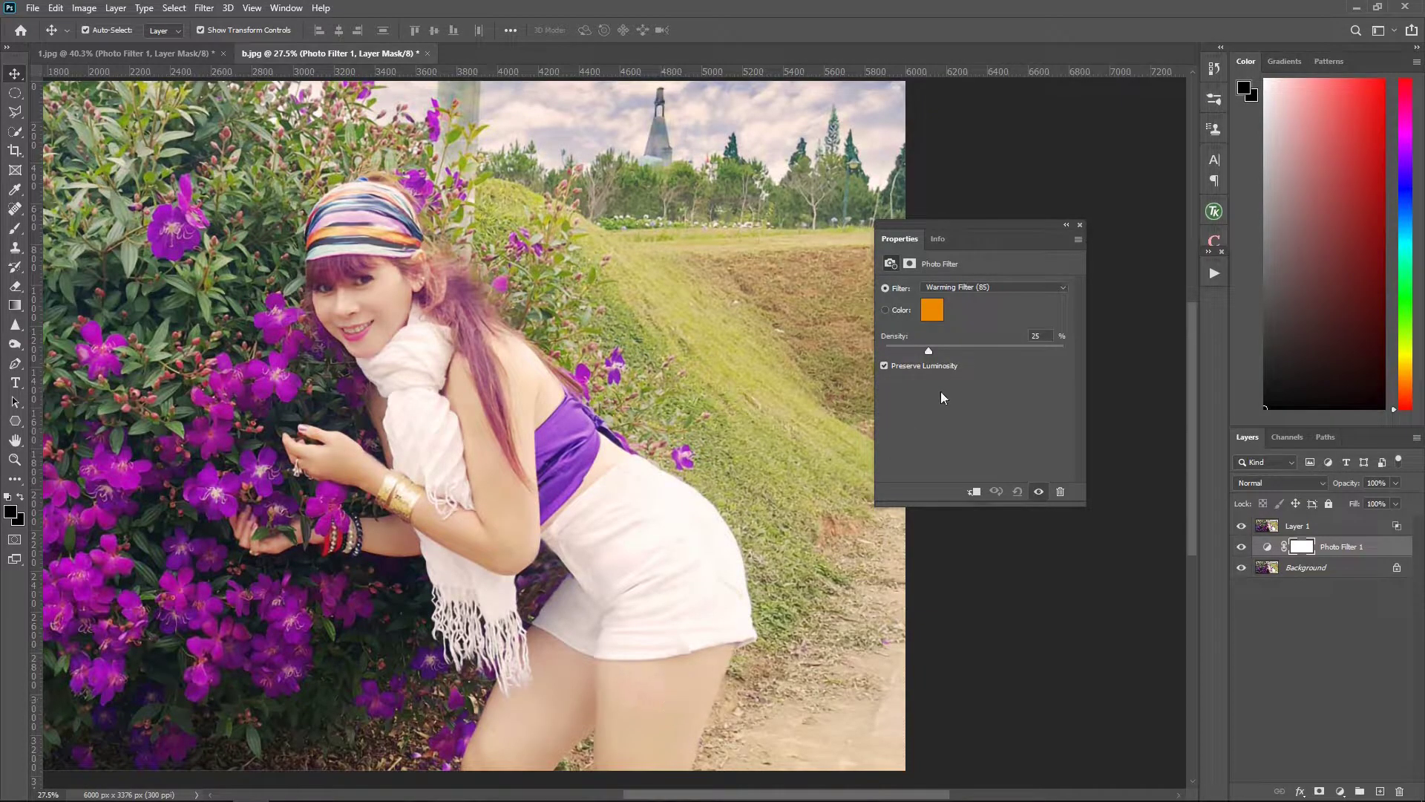
left_click(934, 315)
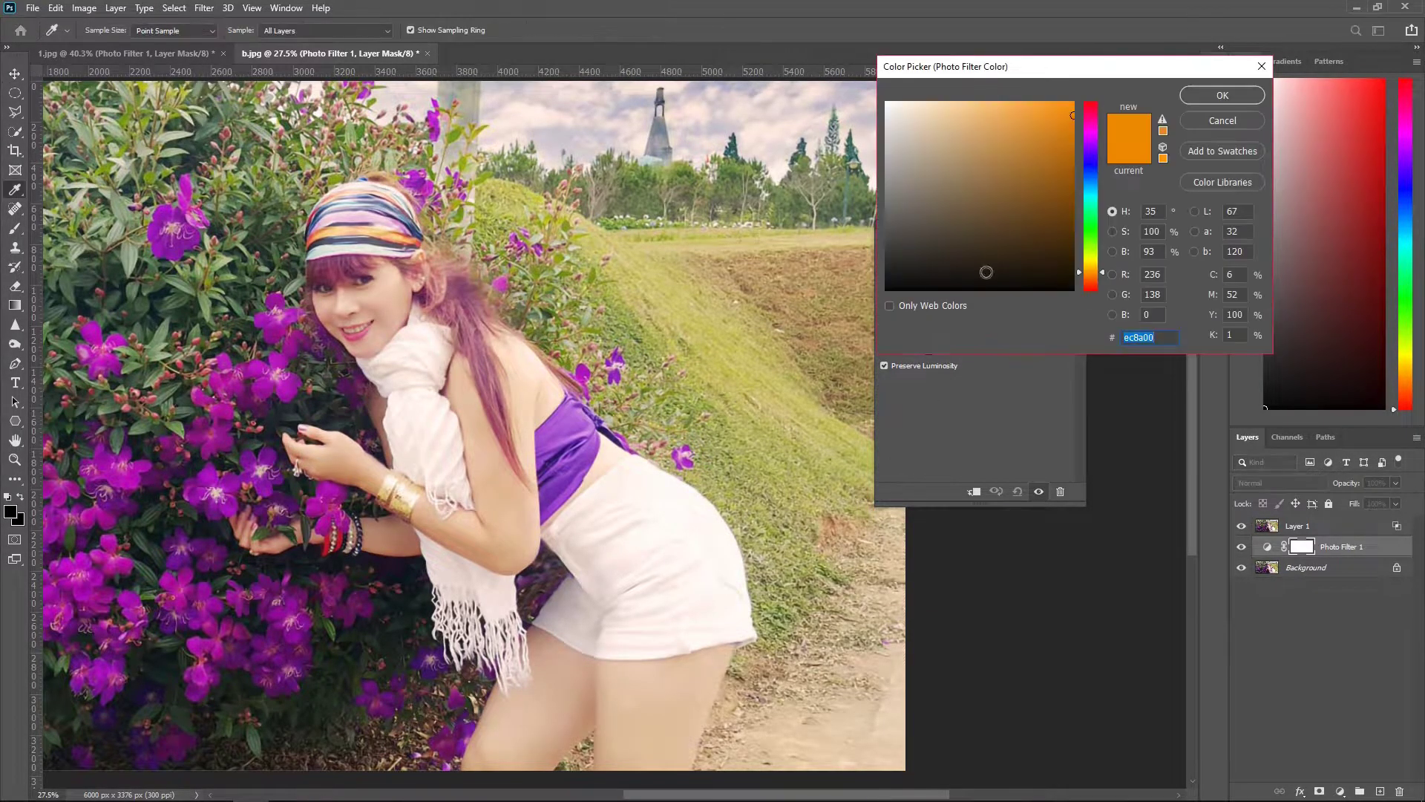
left_click(1091, 136)
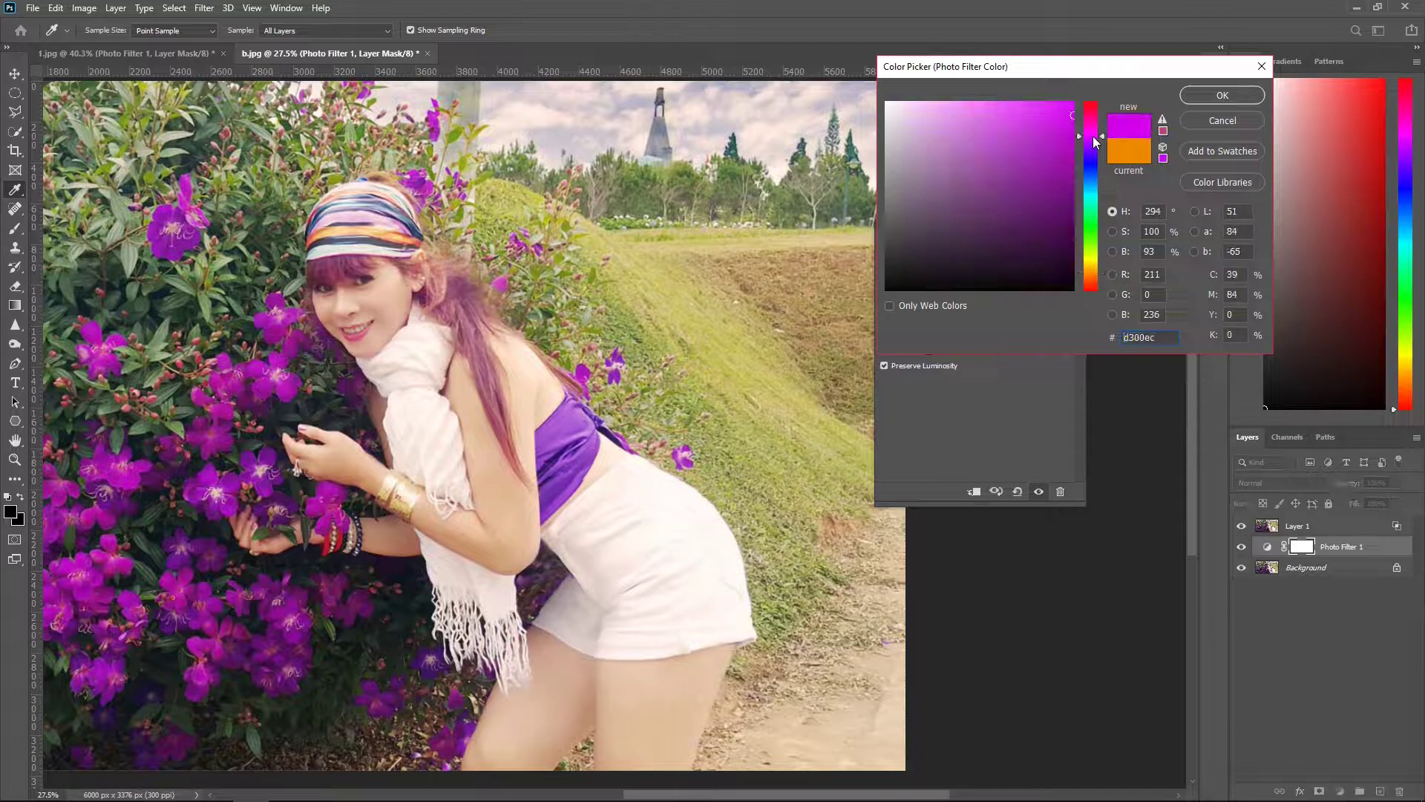
left_click_drag(1014, 122, 1007, 91)
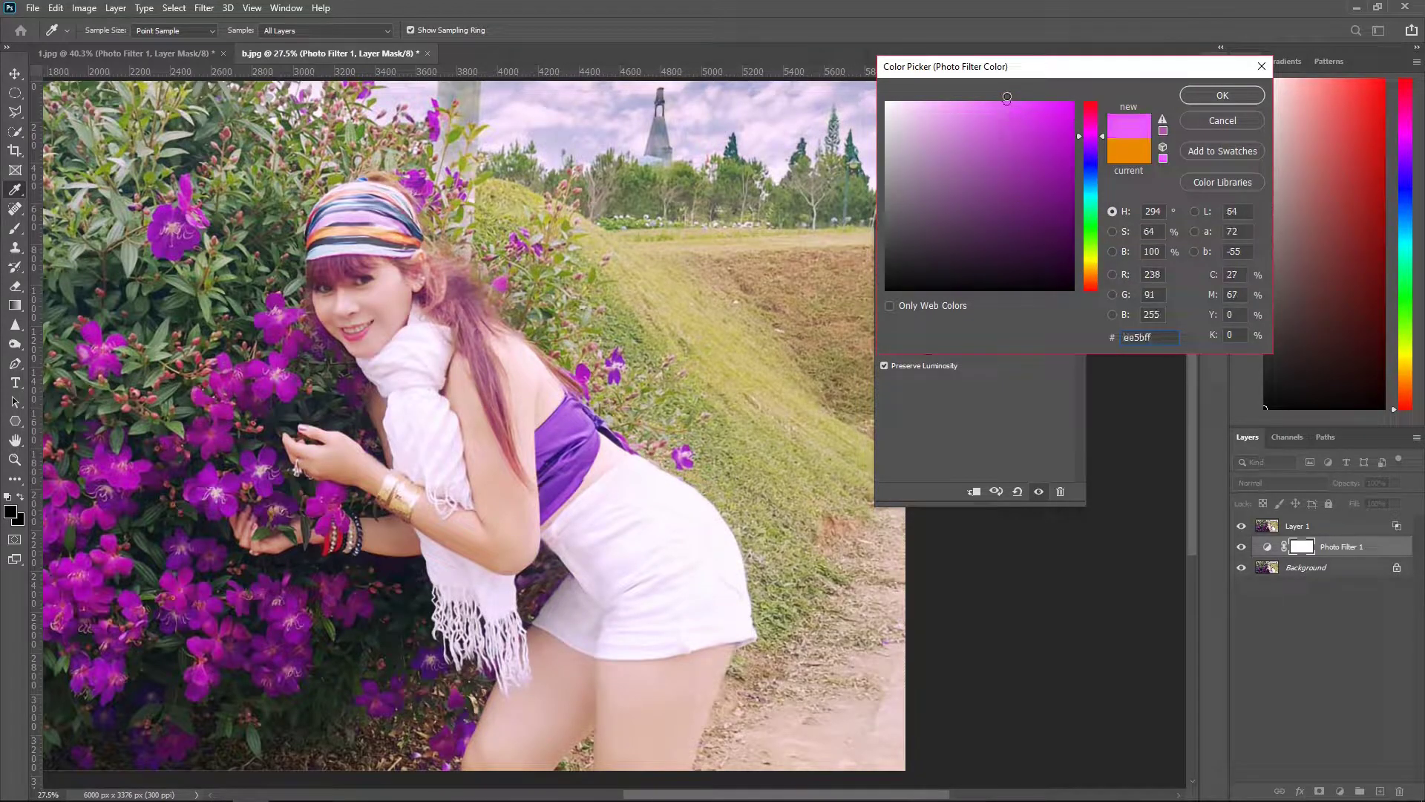
left_click(1211, 96)
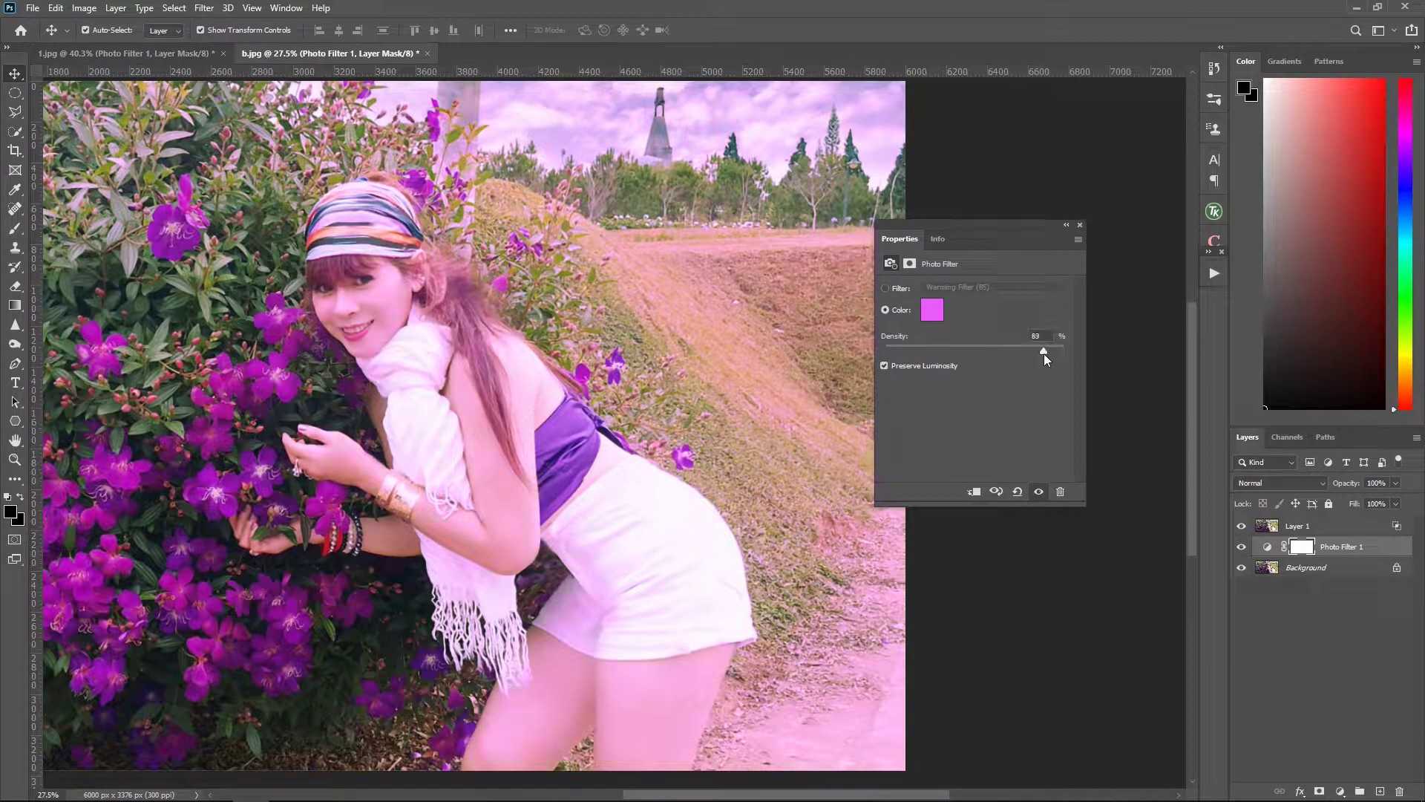
left_click_drag(1044, 356, 982, 357)
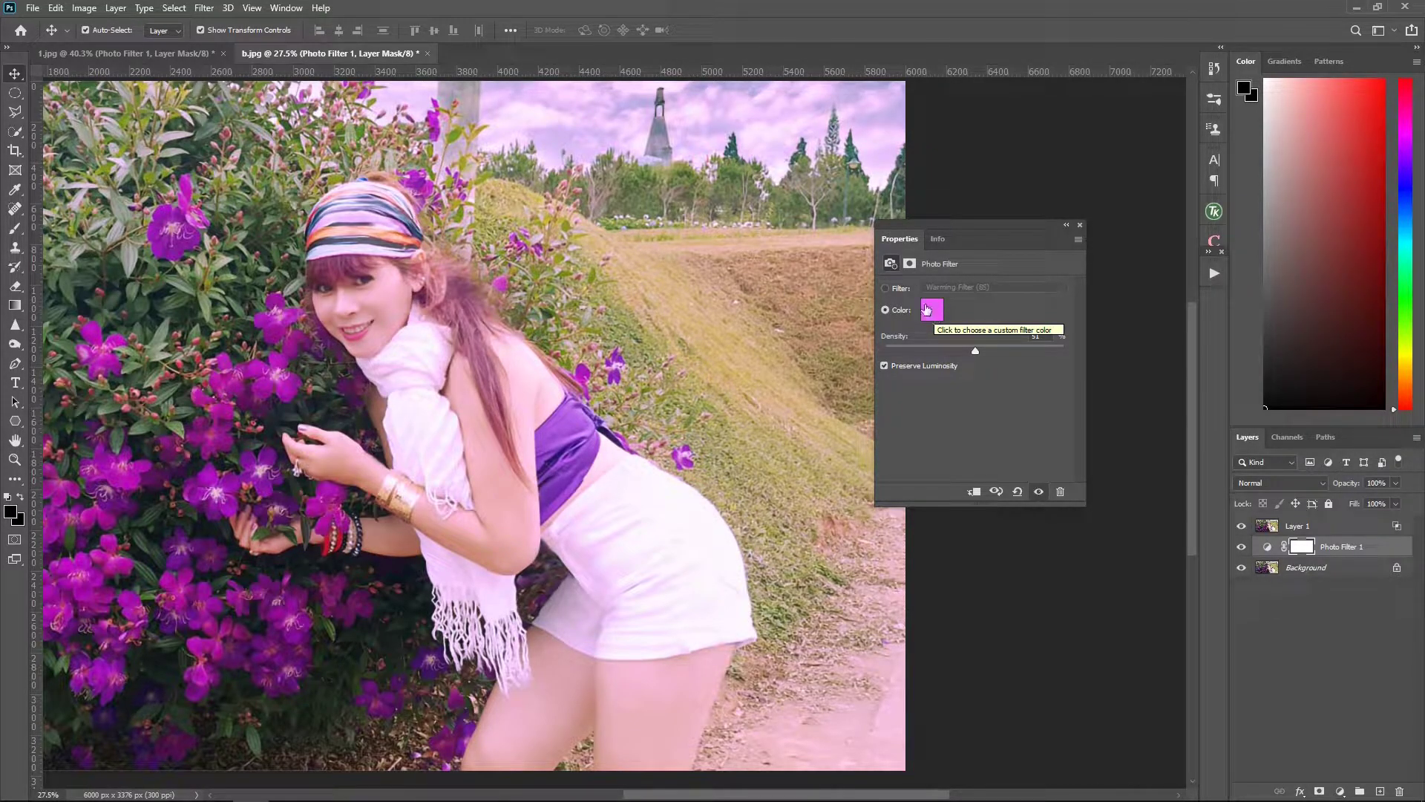
left_click(933, 310)
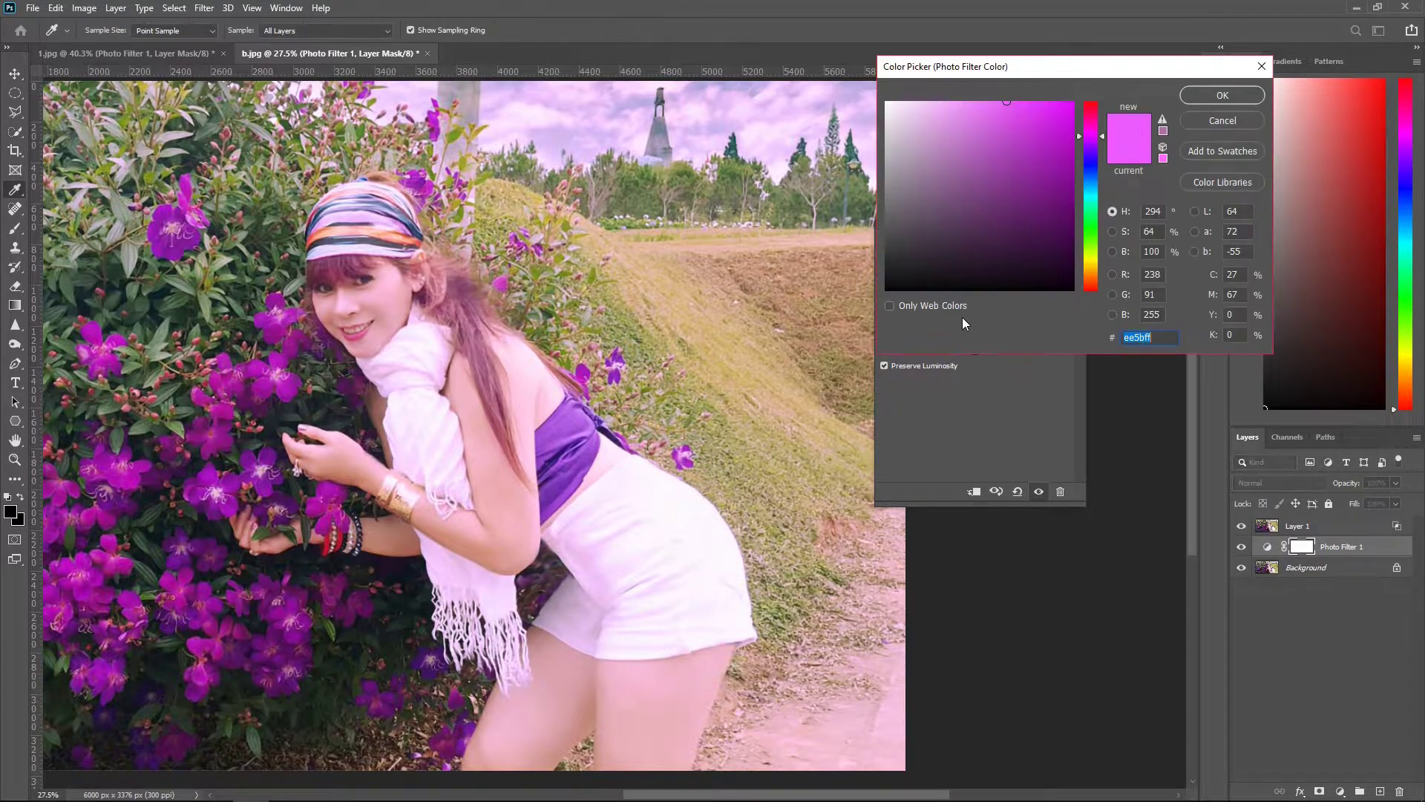
Step: Try red and green tints, then settle the Photo Filter colour on magenta-purple da5bff
left_click_drag(1090, 132, 1089, 88)
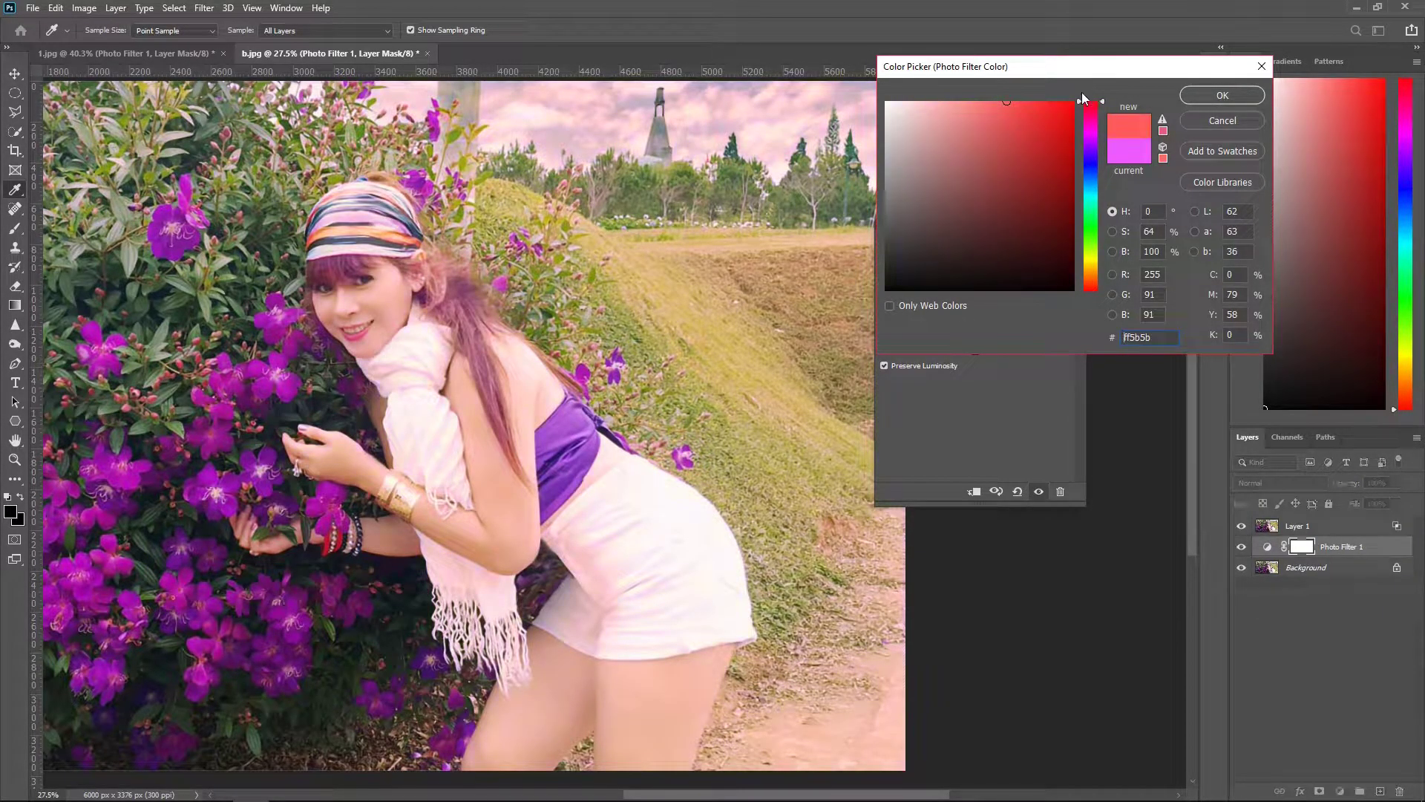
left_click(1223, 102)
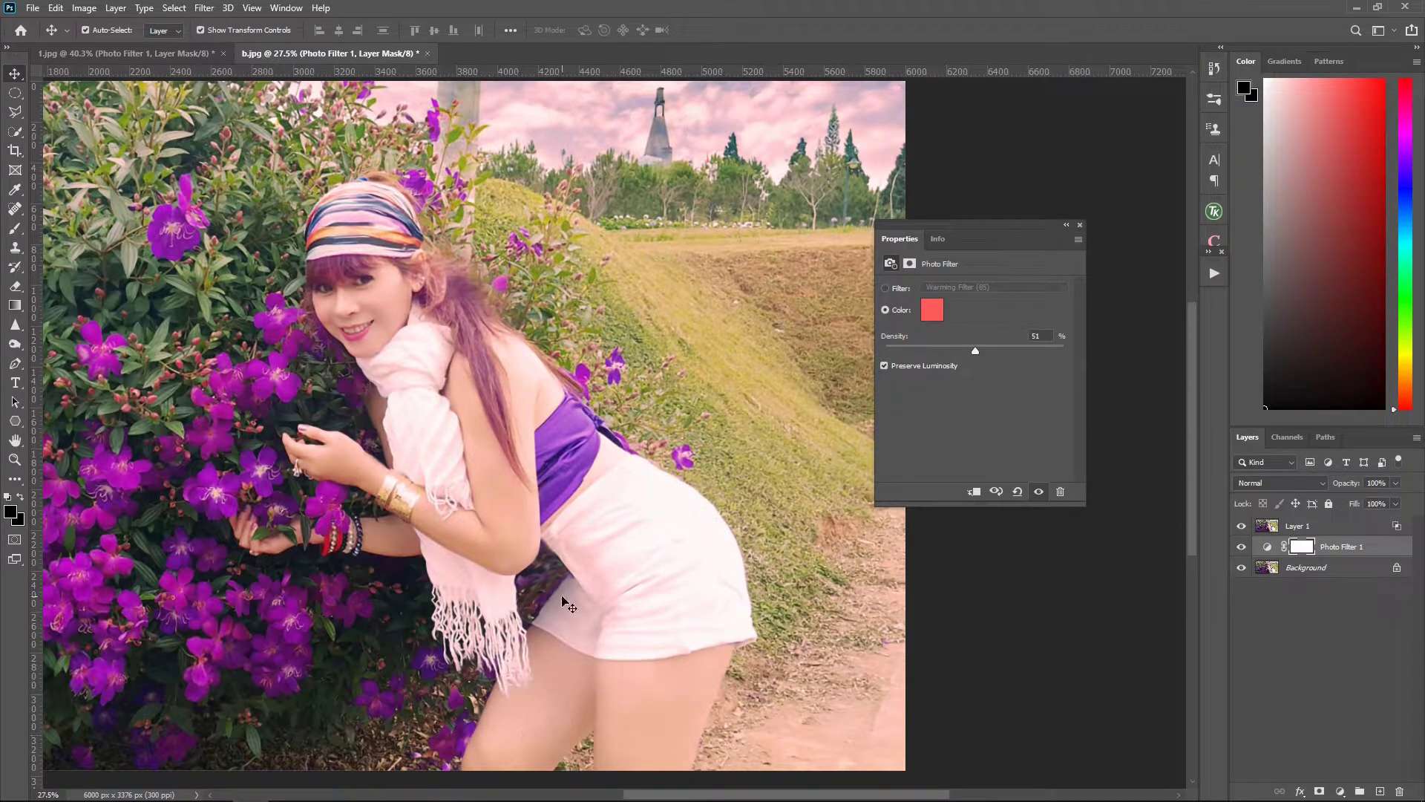
left_click(932, 313)
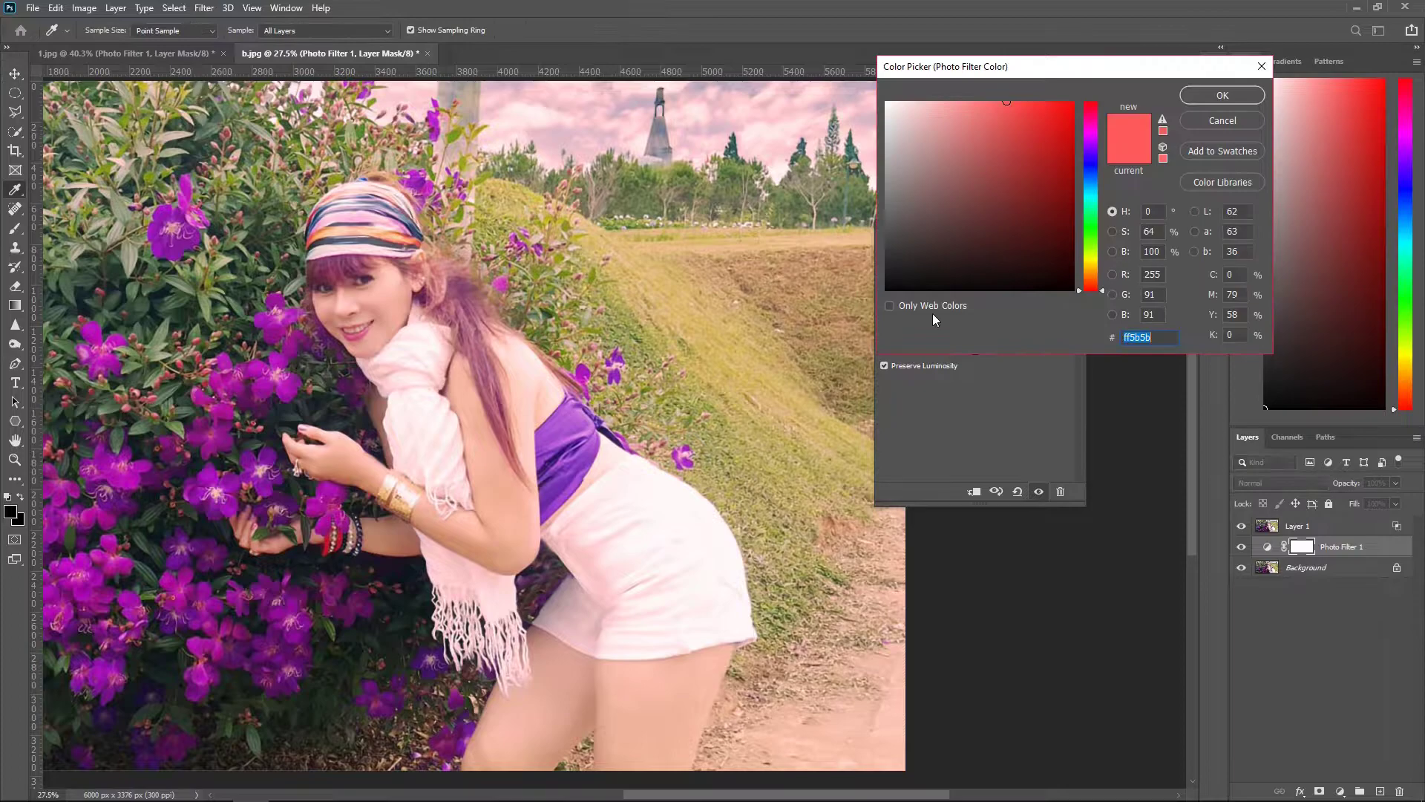
left_click(1091, 222)
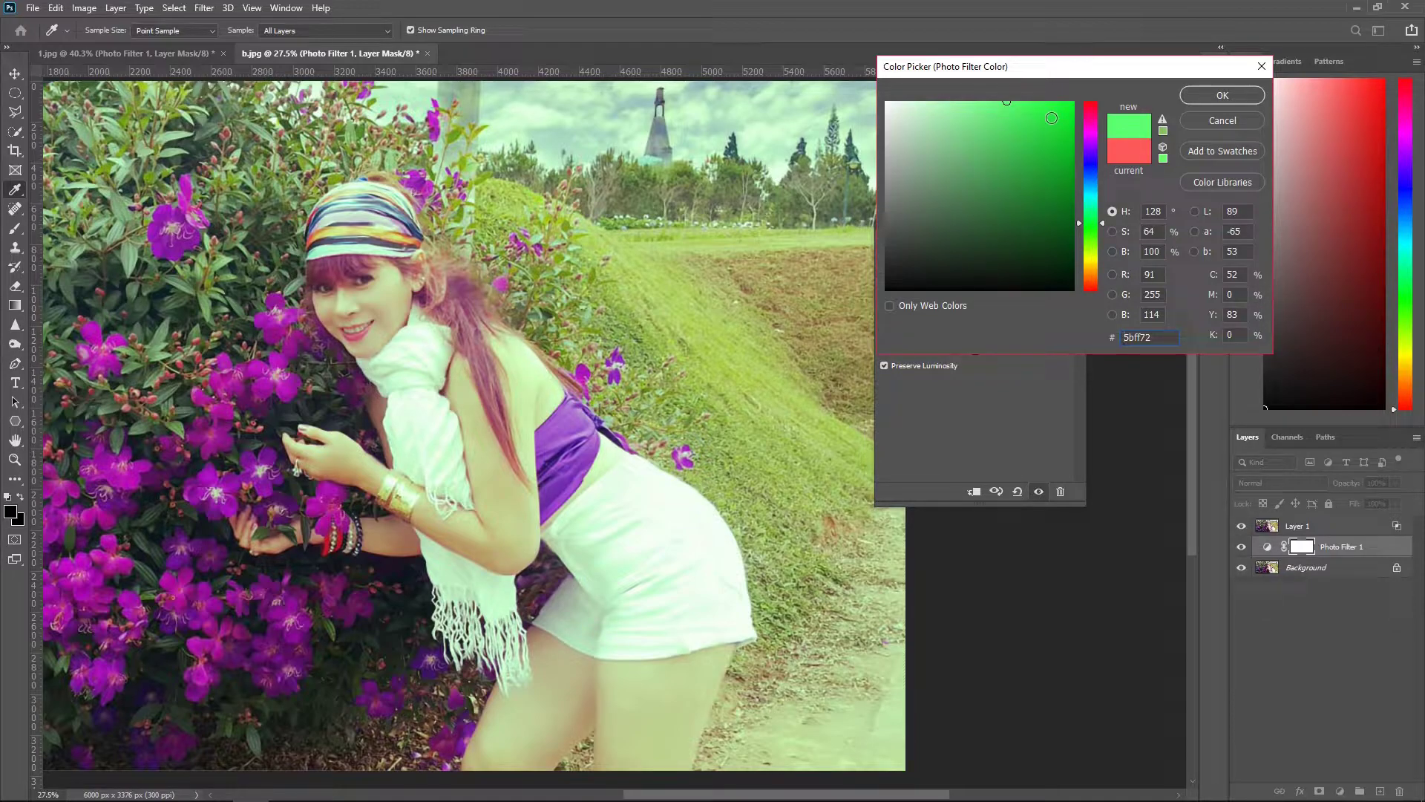
left_click(1091, 140)
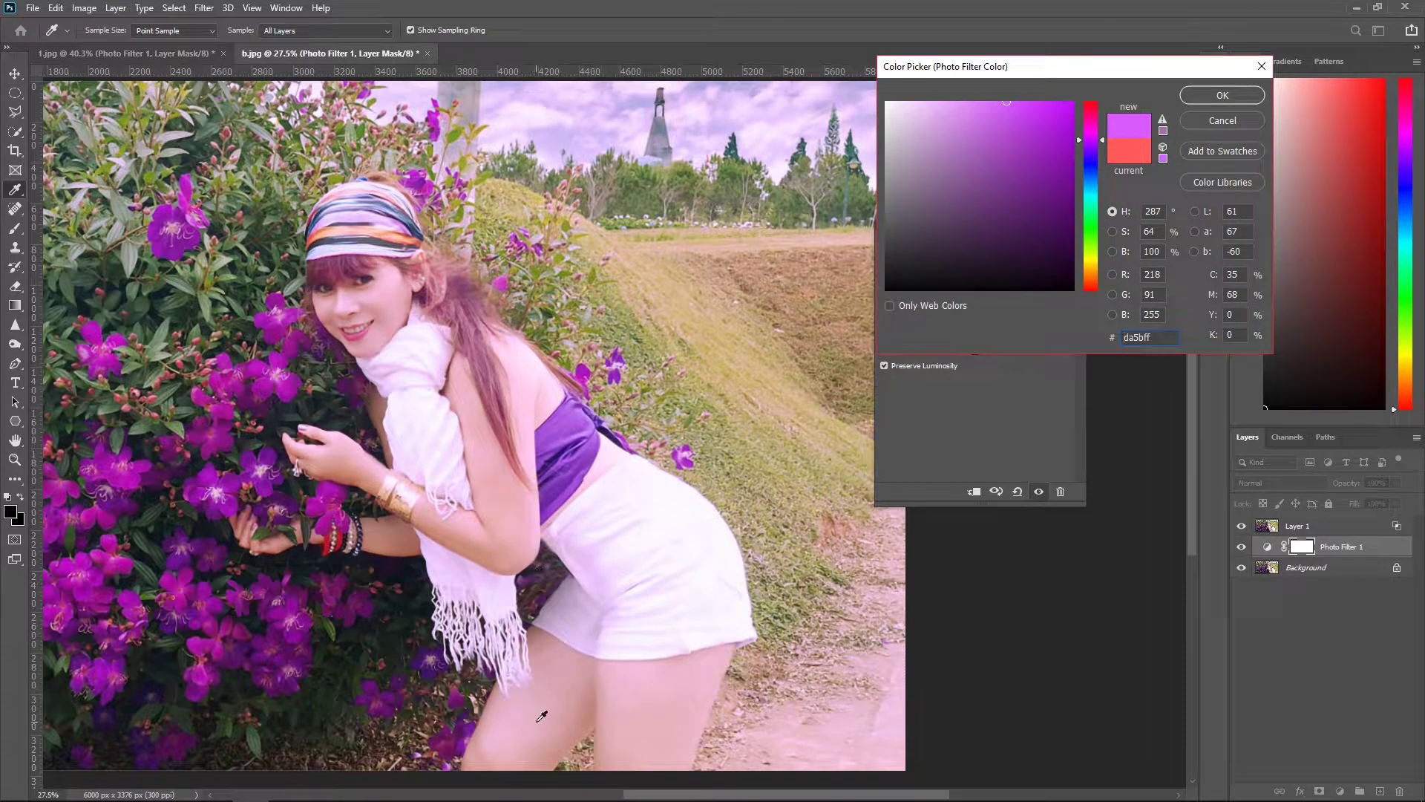
left_click(1006, 102)
left_click(1221, 95)
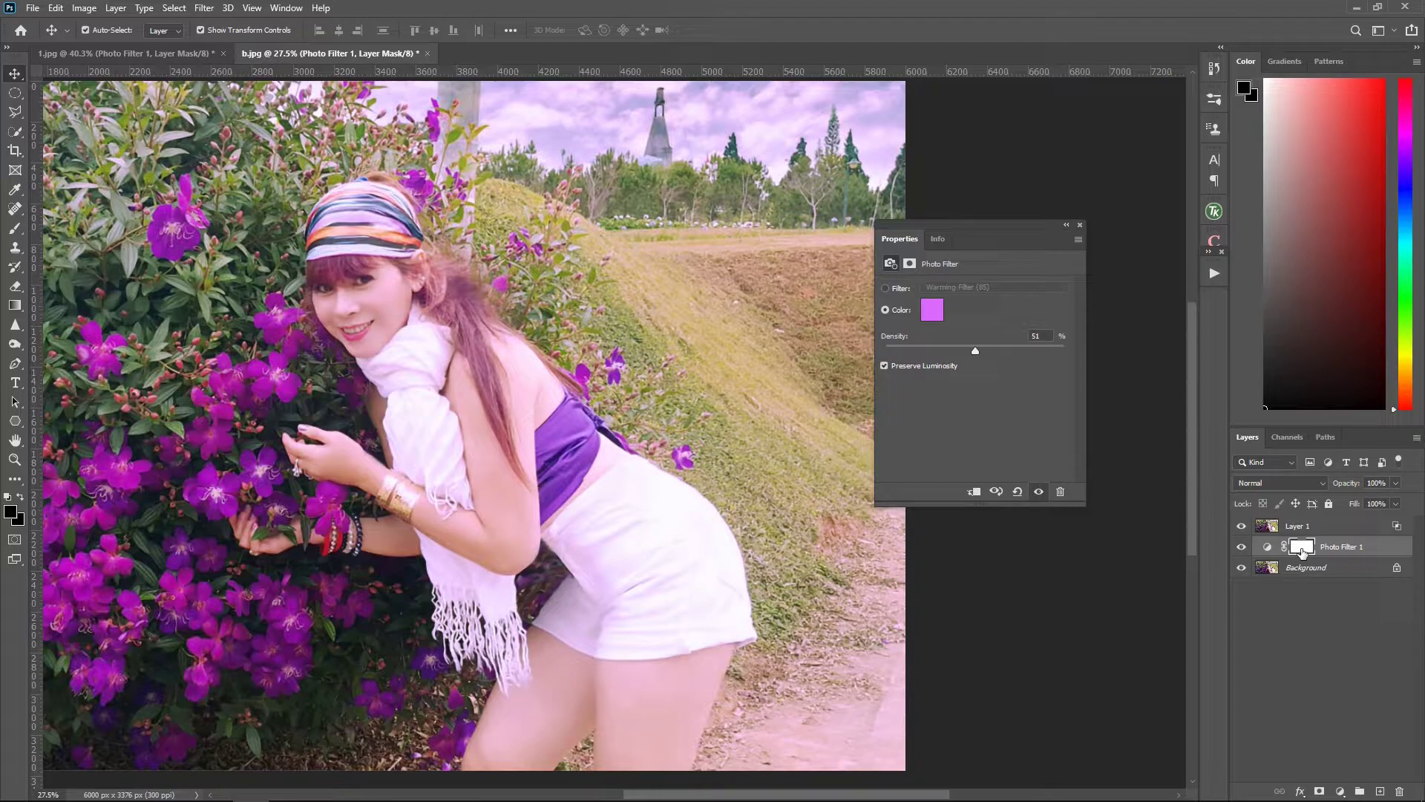
left_click(1301, 551)
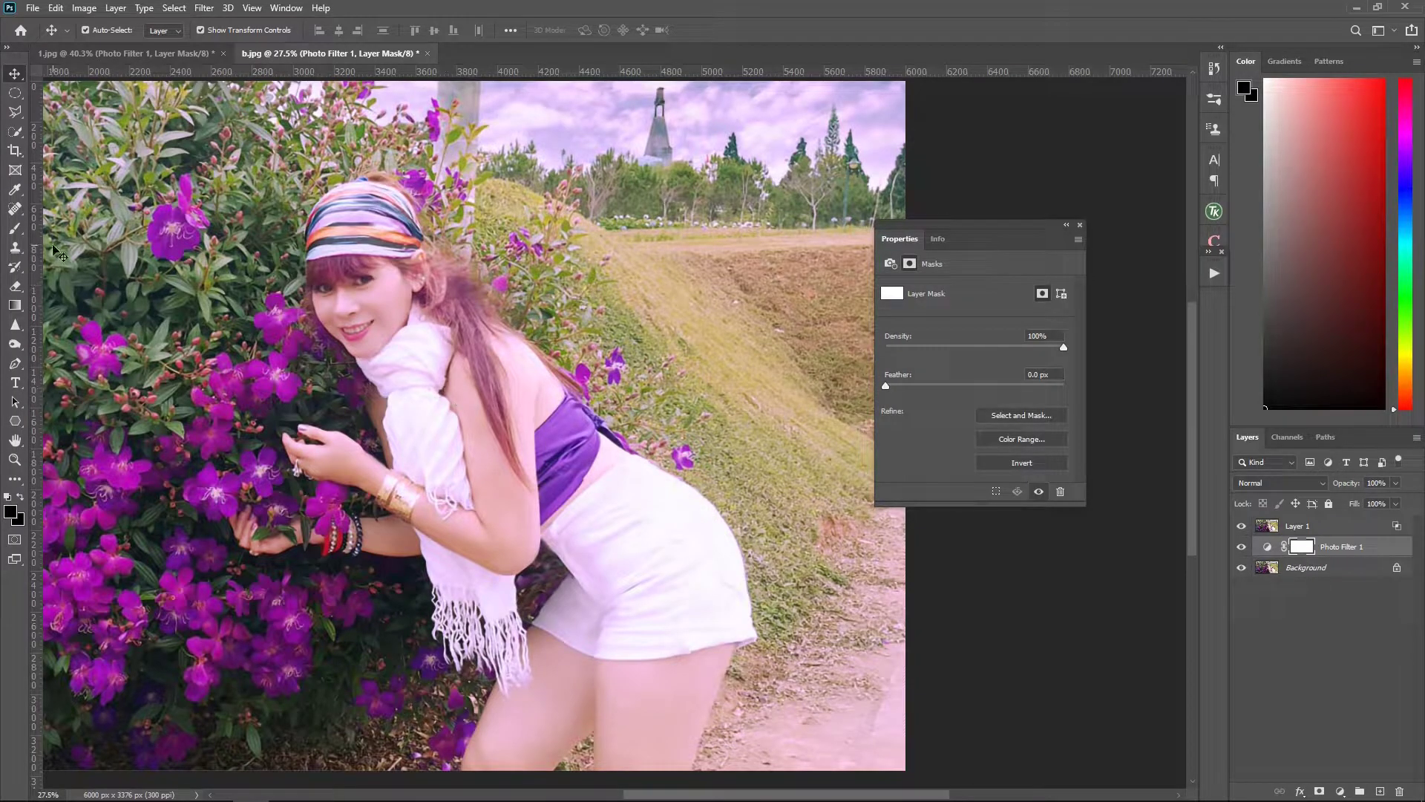
Step: Close the Photo Filter properties and fit the whole photo in the window
left_click(1079, 224)
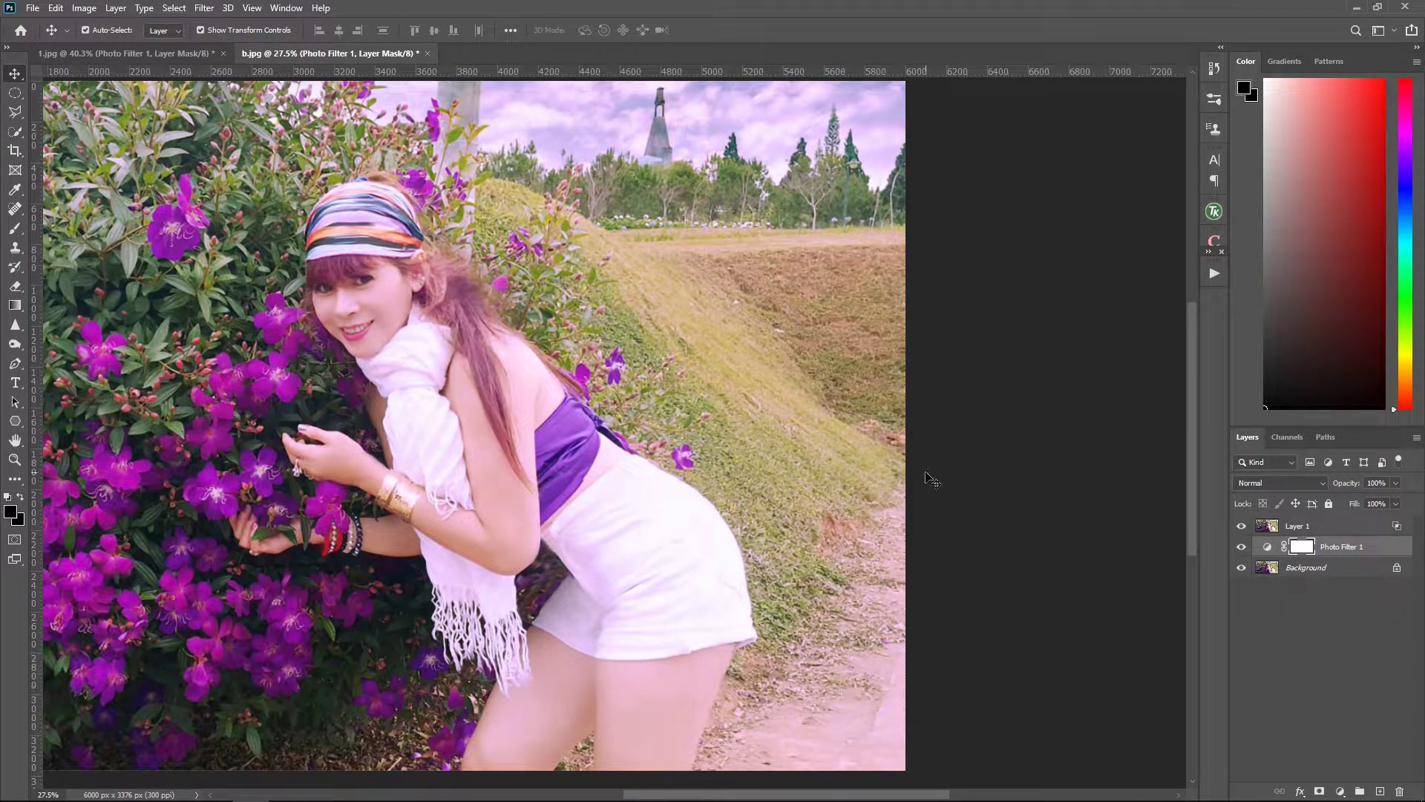
key("ctrl+minus")
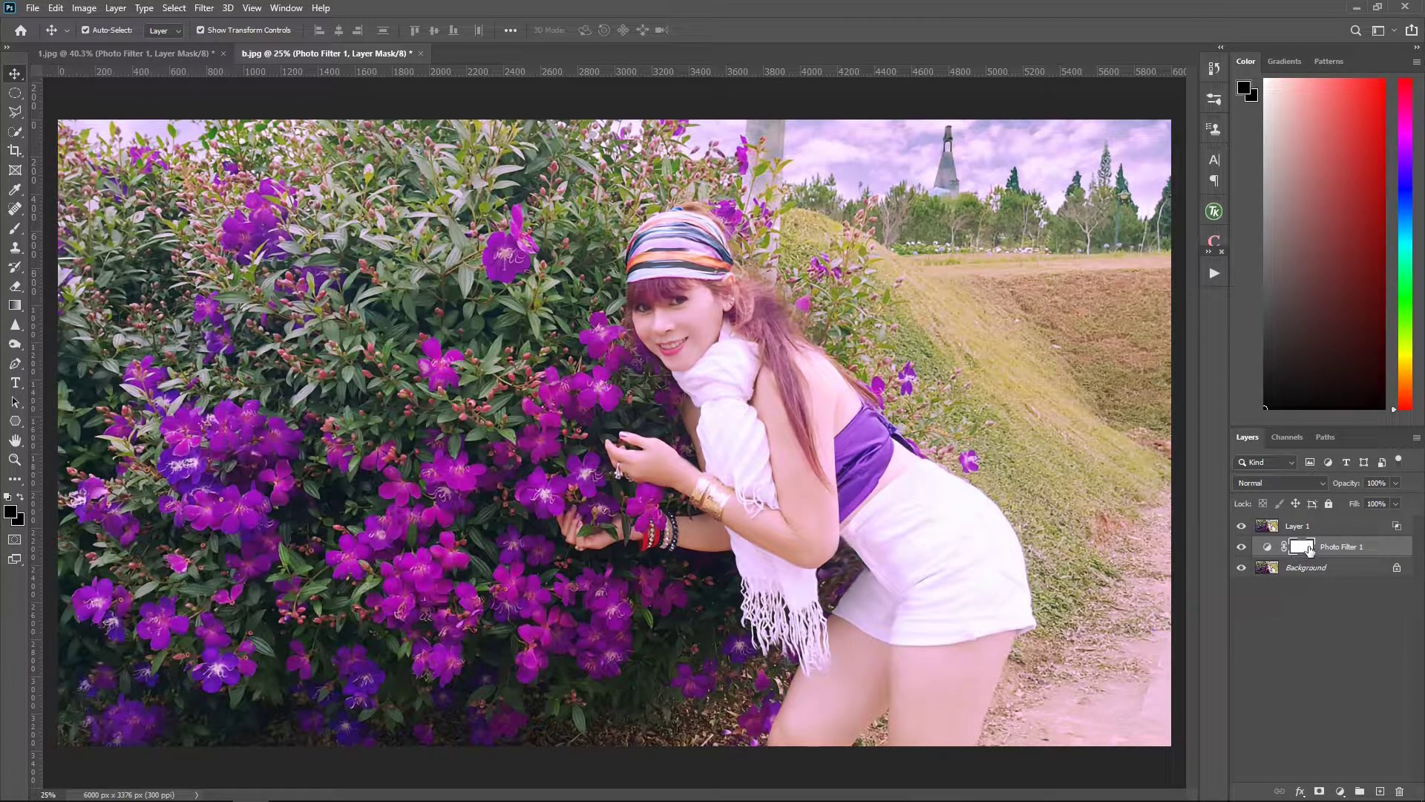
Step: Paint black on the Photo Filter mask over the flower bush with a 202 px brush
left_click(12, 230)
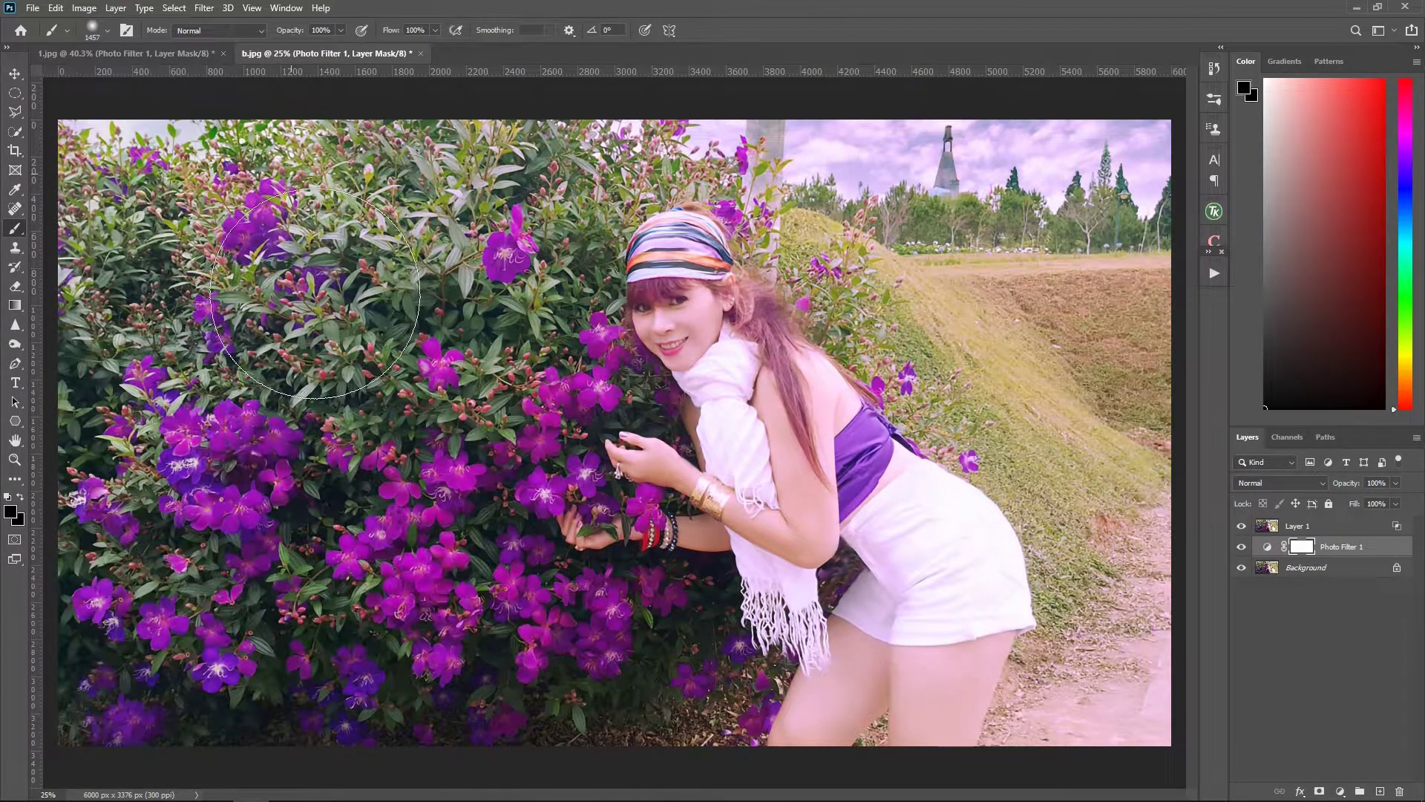
mouse_move(324, 716)
left_mouse_down()
mouse_move(439, 234)
mouse_move(646, 89)
mouse_move(1080, 245)
mouse_move(1189, 575)
mouse_move(771, 740)
left_mouse_up()
left_click(108, 33)
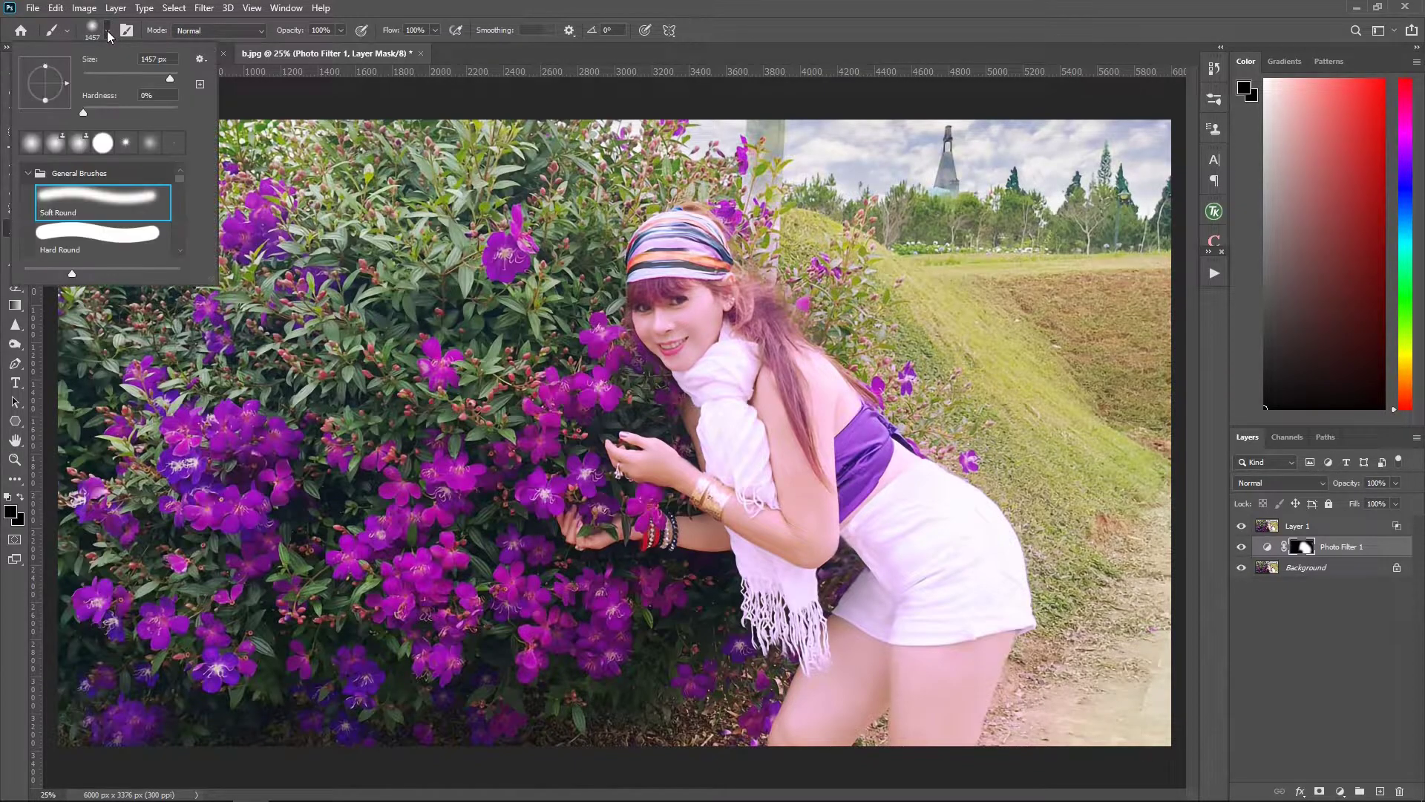
left_click(155, 77)
left_click(737, 195)
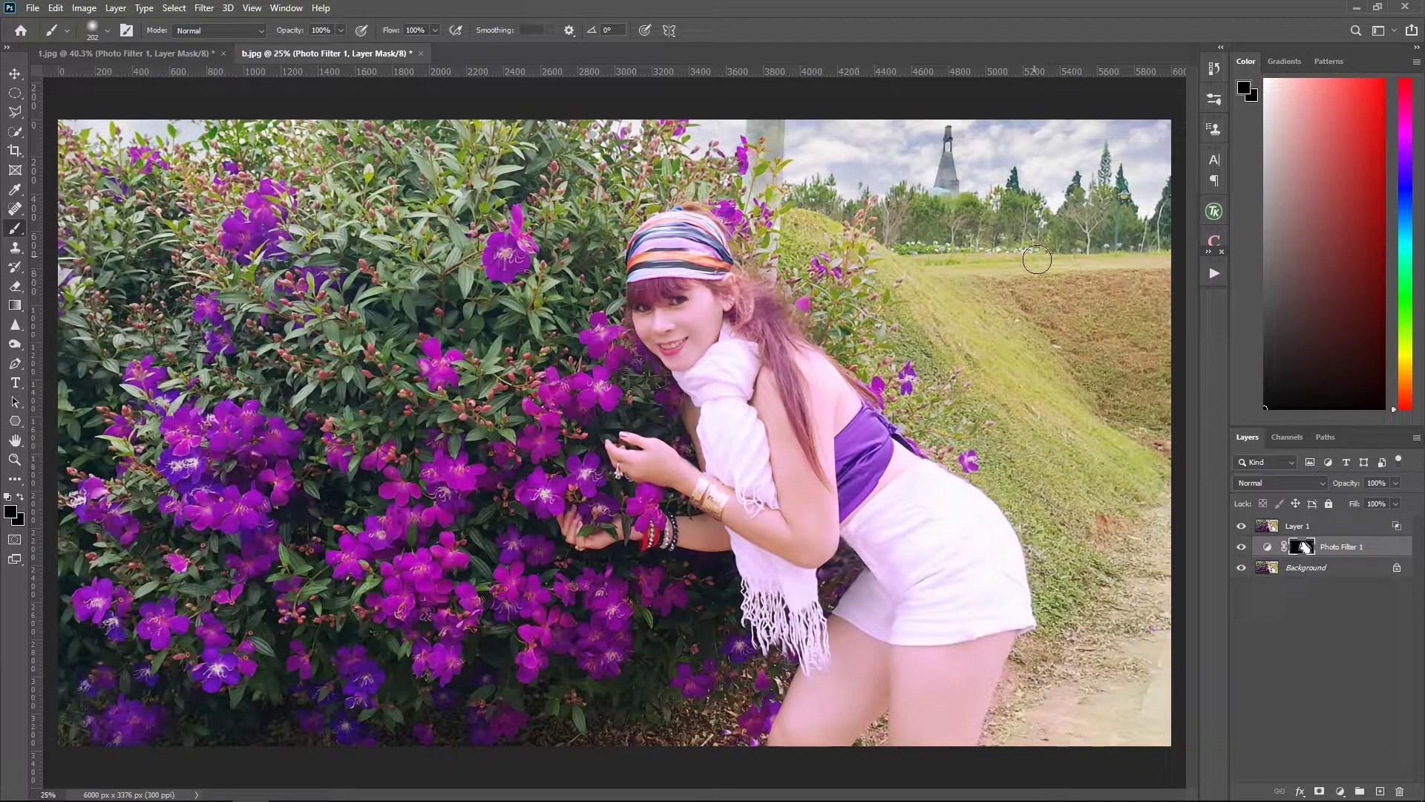
right_click(1305, 570)
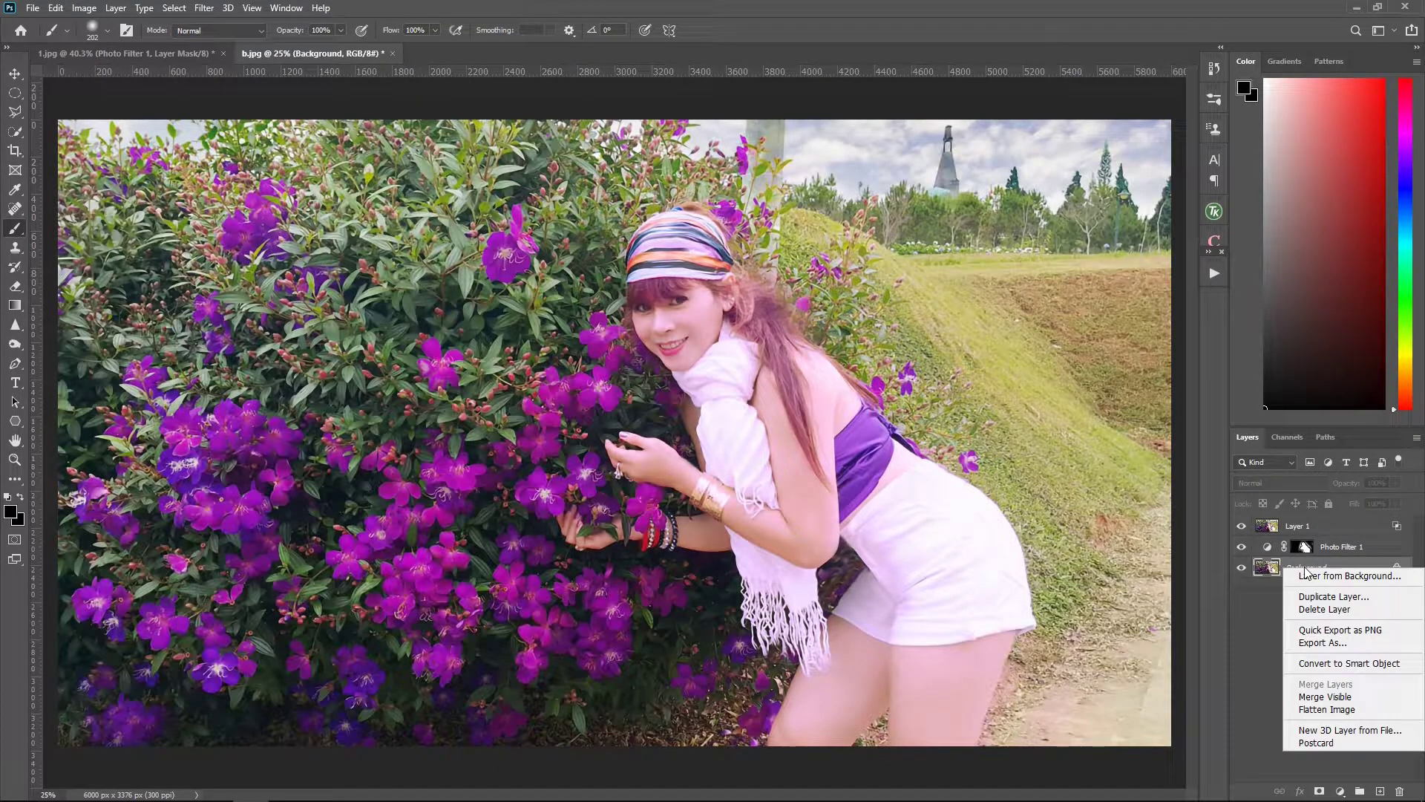
Step: Merge visible layers into one Background, swap colours, and select the whole canvas
left_click(1329, 702)
key("x")
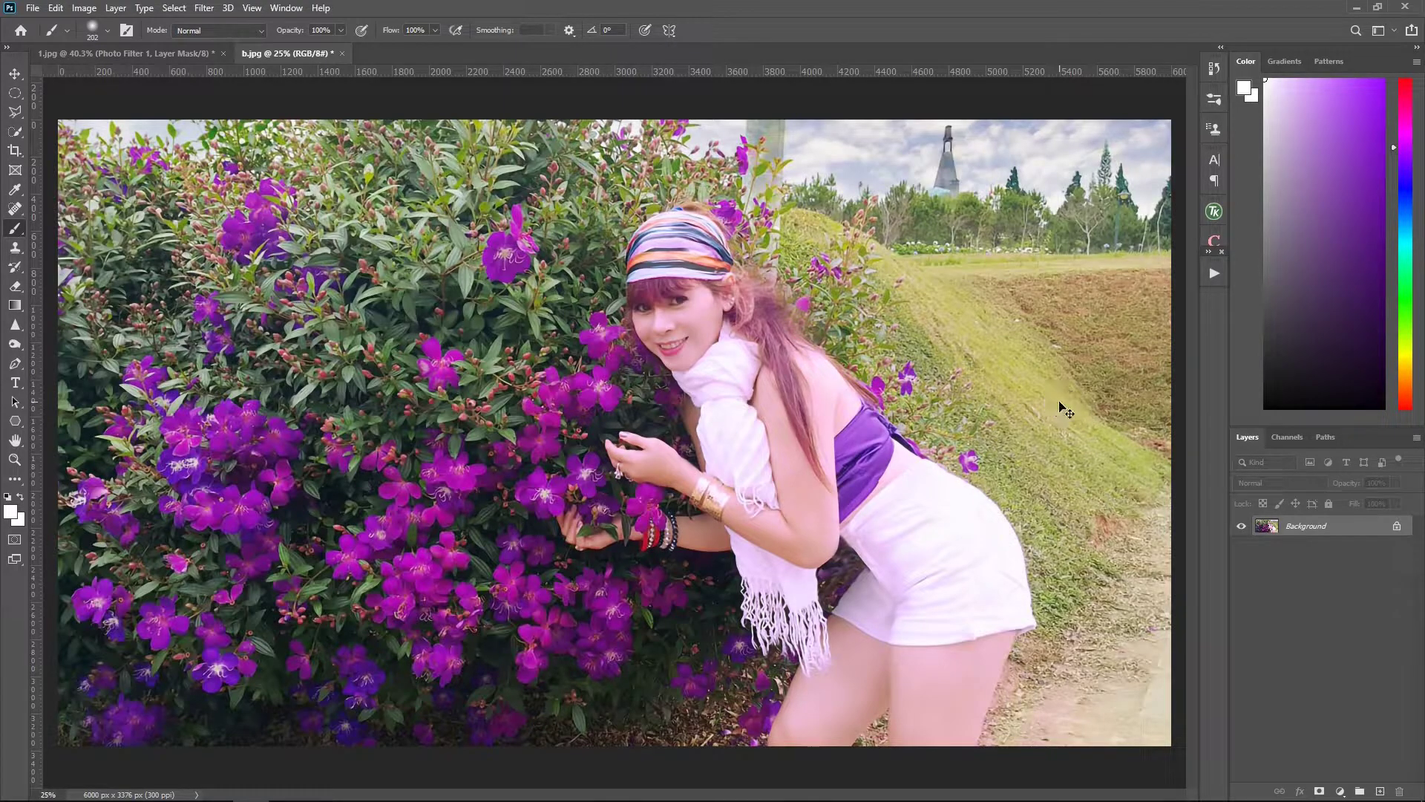
key("ctrl+a")
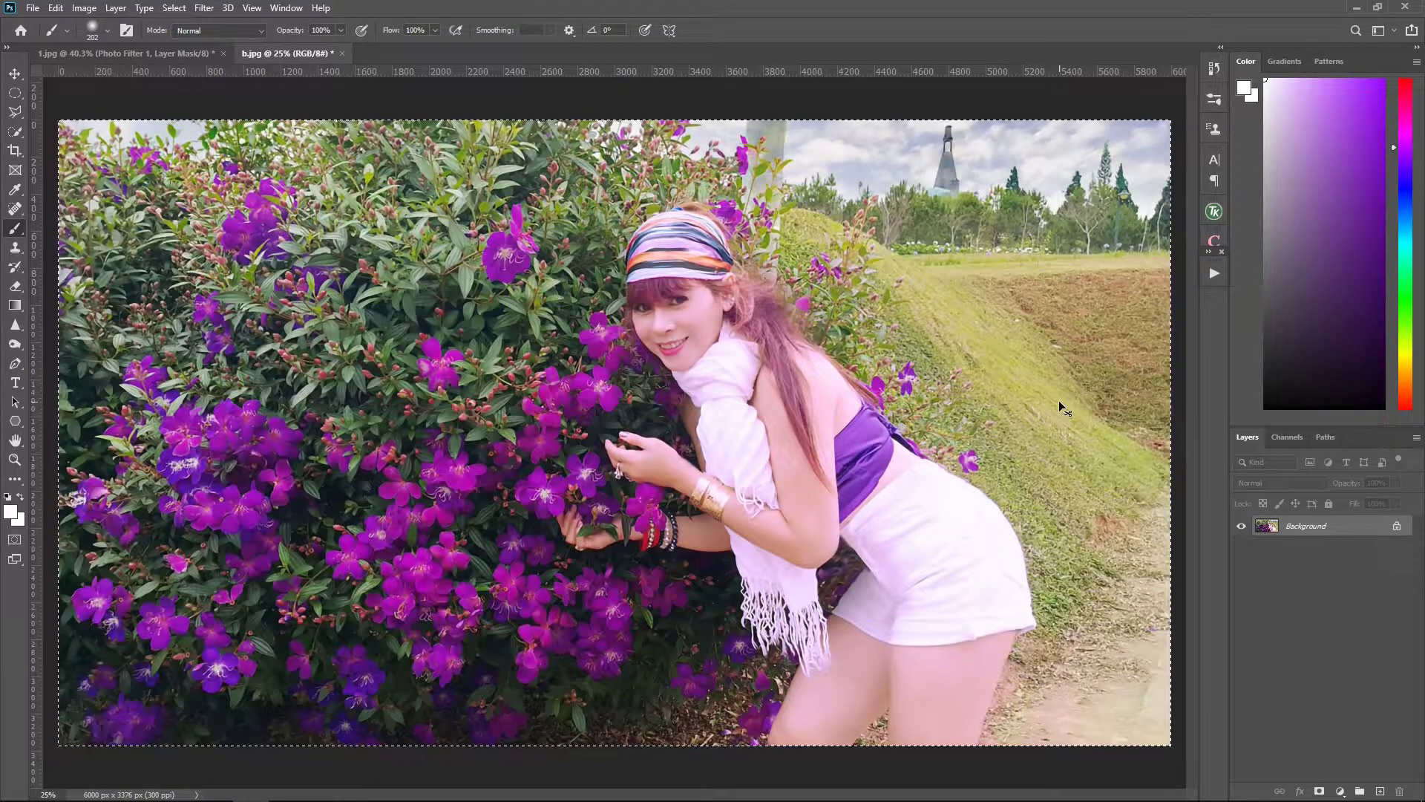
left_click(1215, 69)
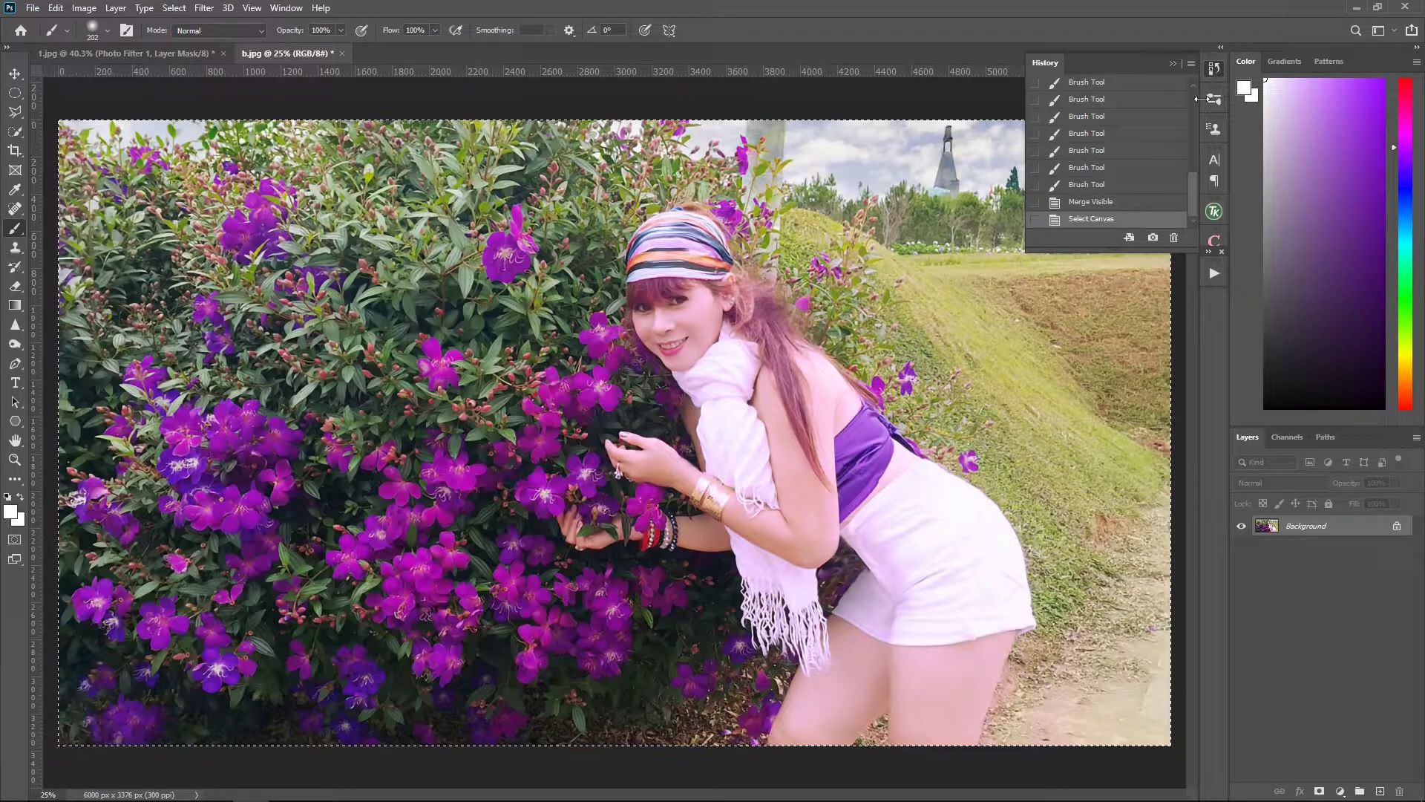
Step: Revert to the original b.jpg history state and add the tinted edit above as Layer 1
left_click_drag(1190, 199, 1198, 99)
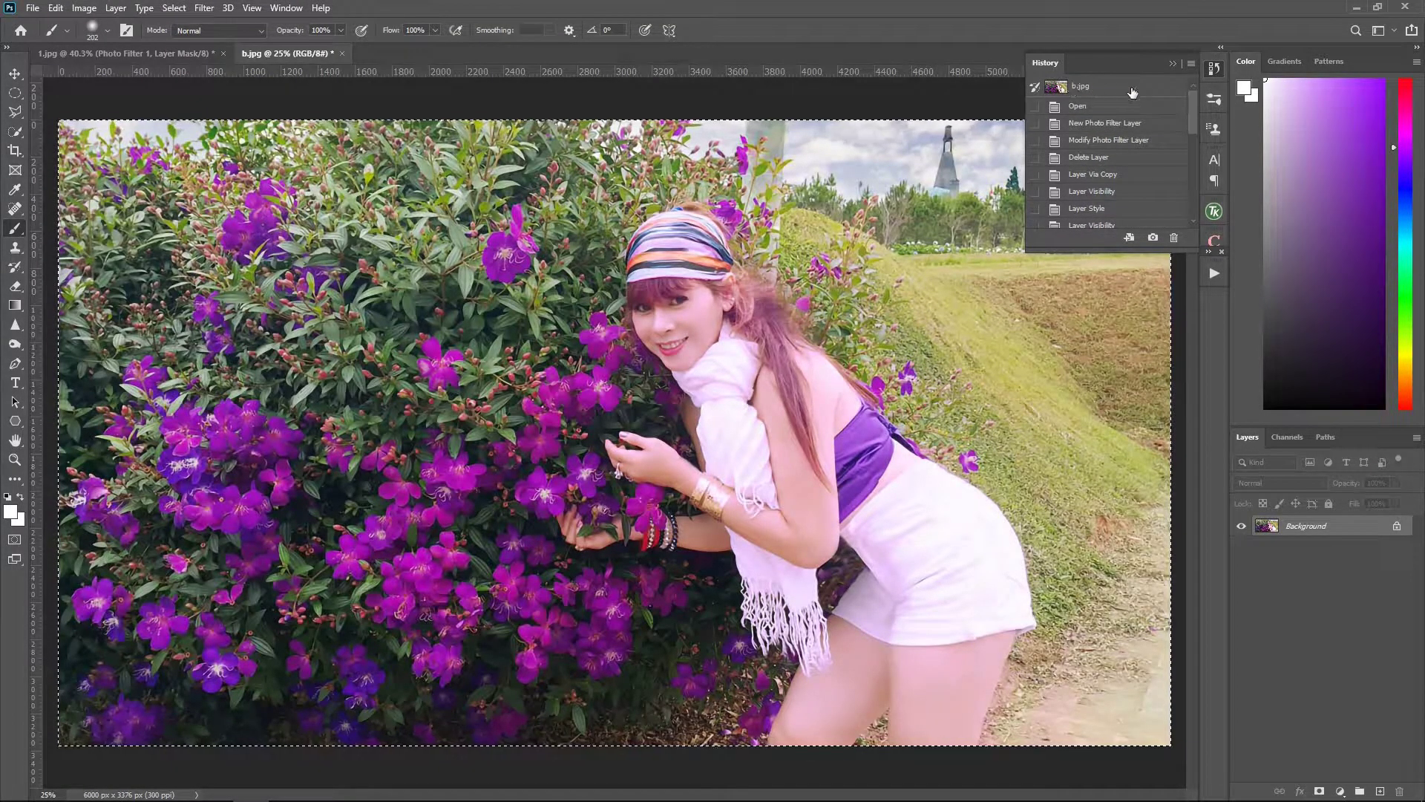
left_click(1102, 91)
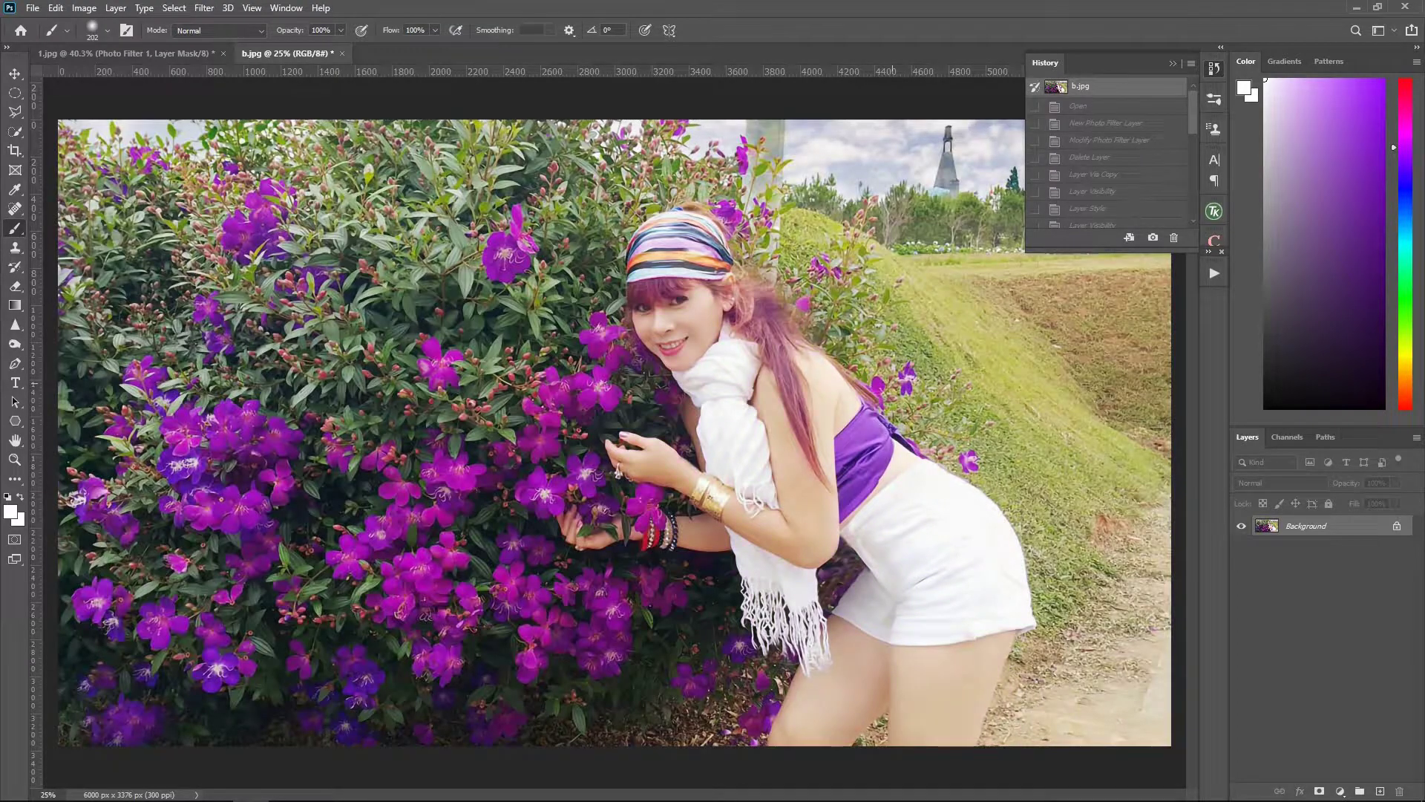
left_click(1173, 65)
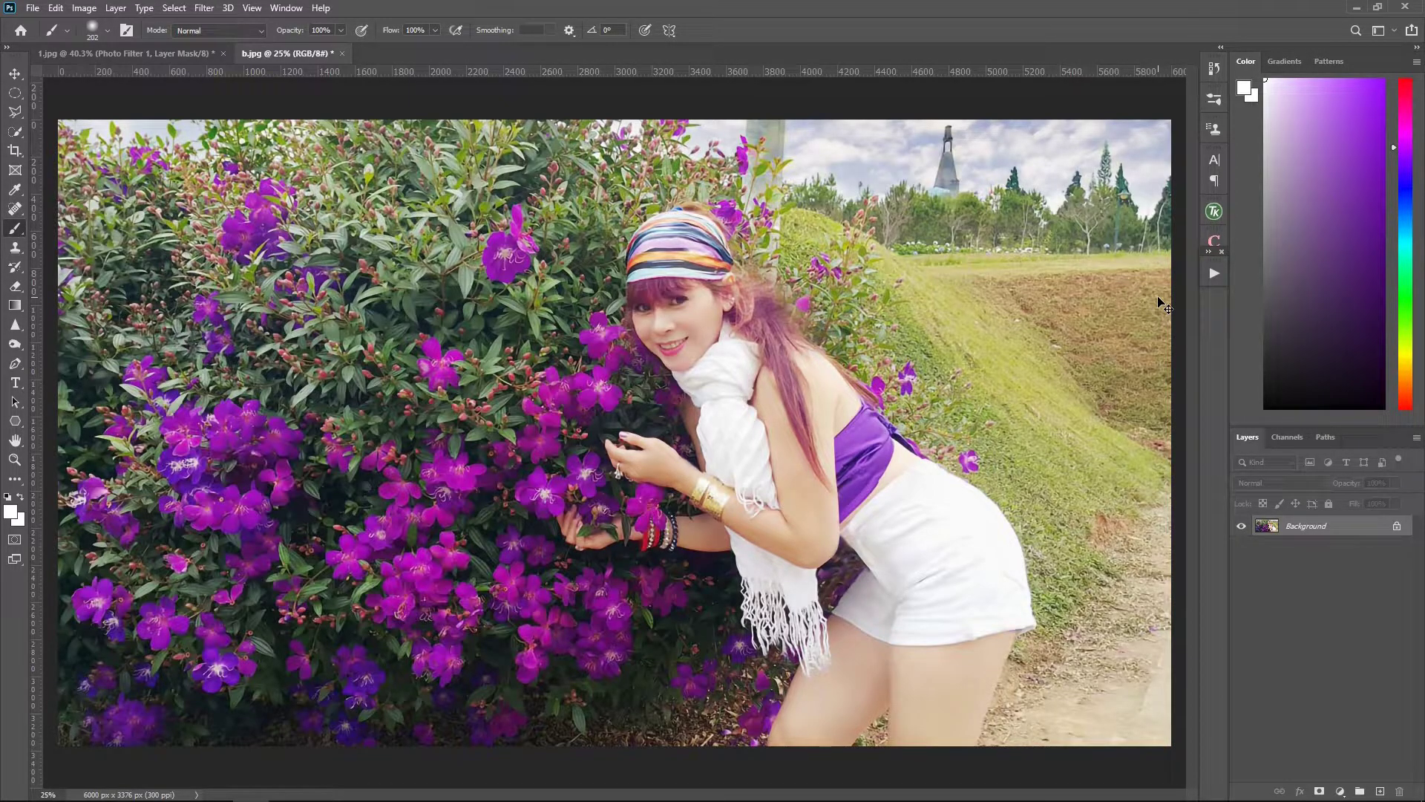
key("ctrl+j")
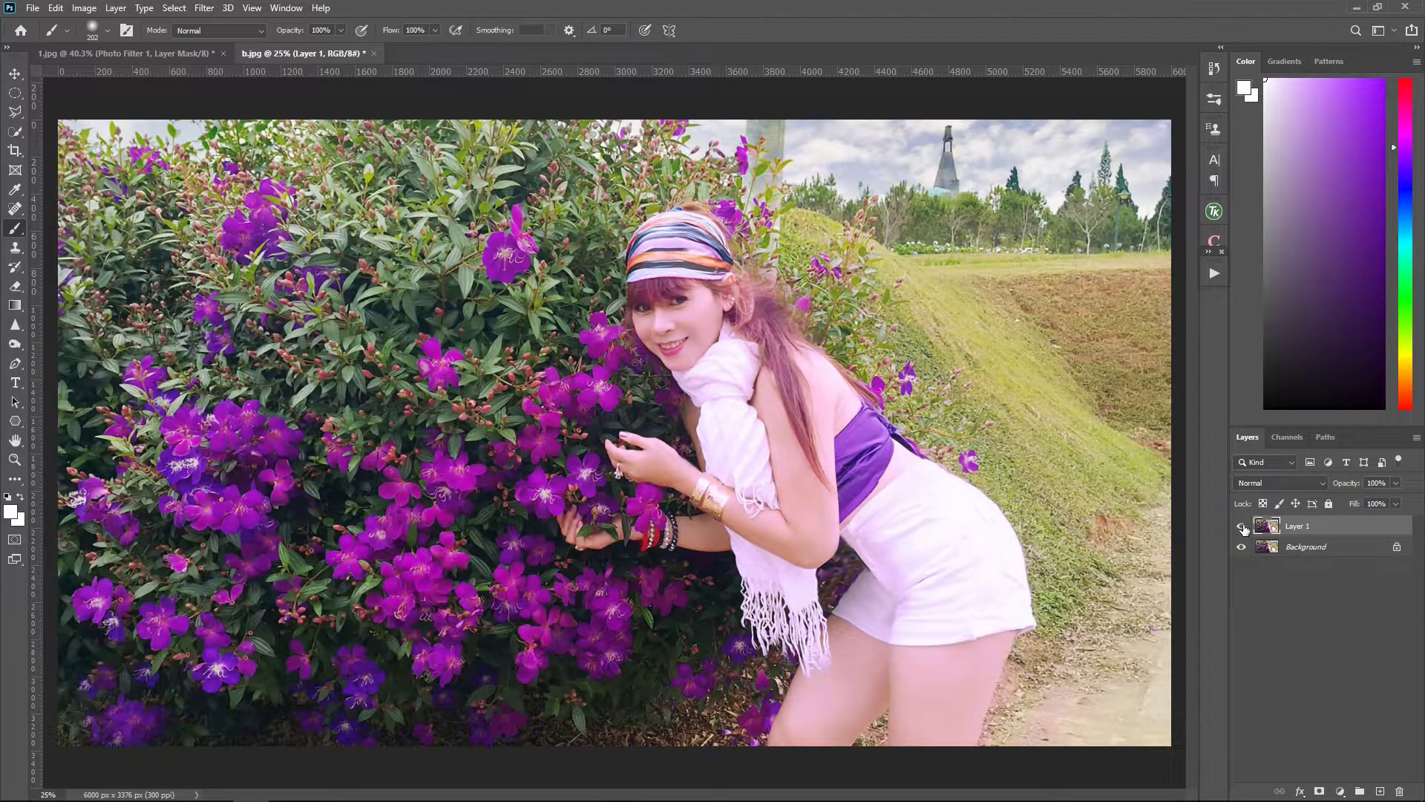
scroll(1087, 451, "up", 1)
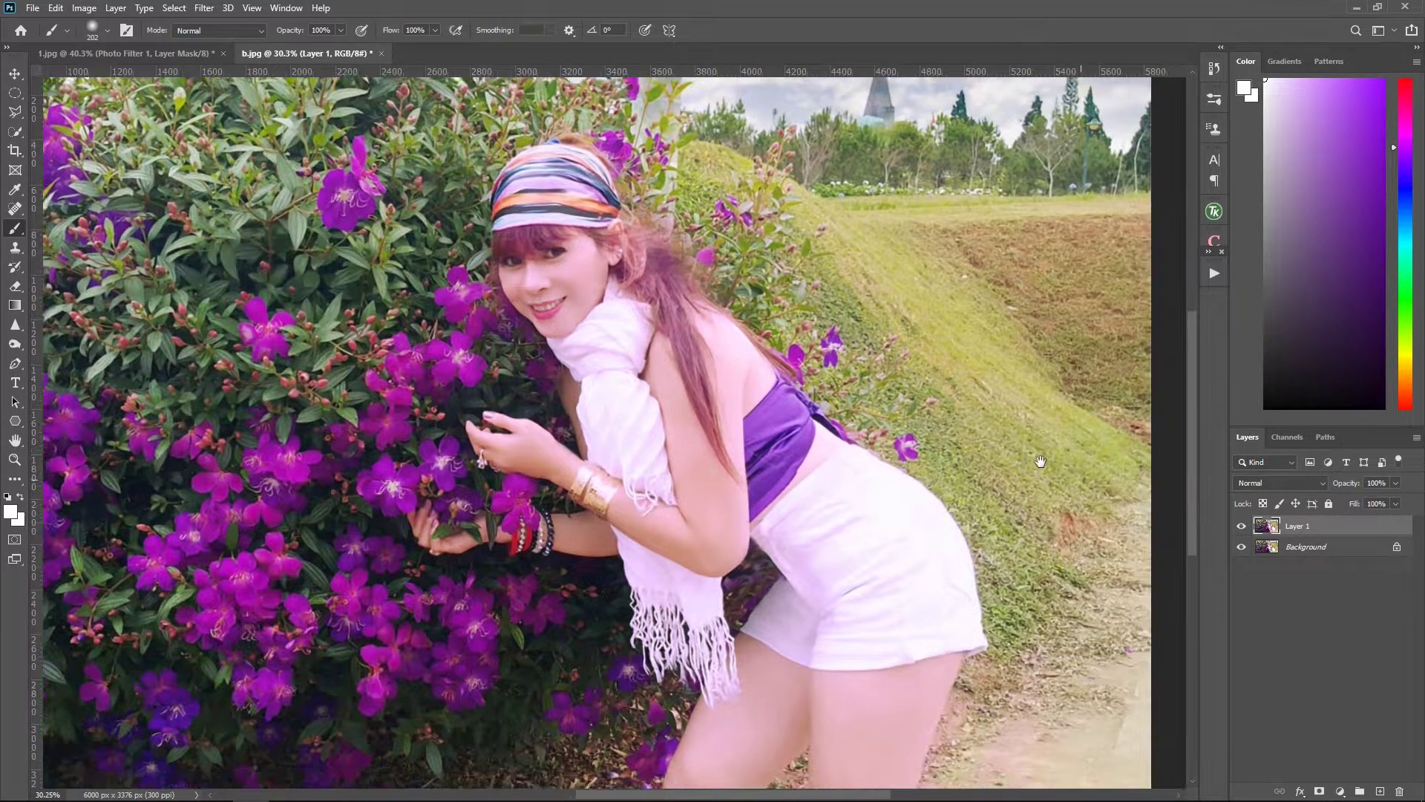
mouse_move(1106, 483)
left_mouse_down()
mouse_move(981, 437)
mouse_move(919, 436)
left_mouse_up()
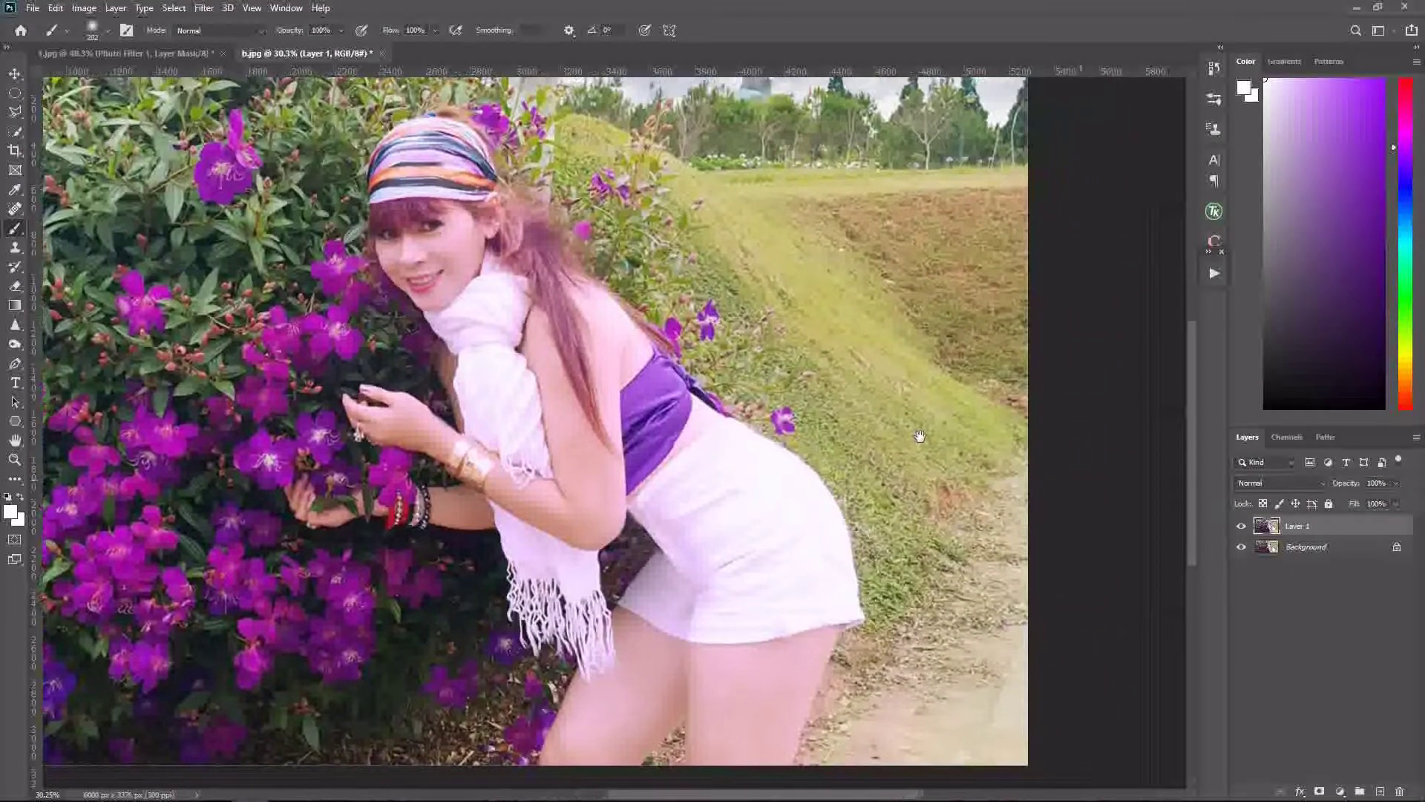
left_click(1241, 527)
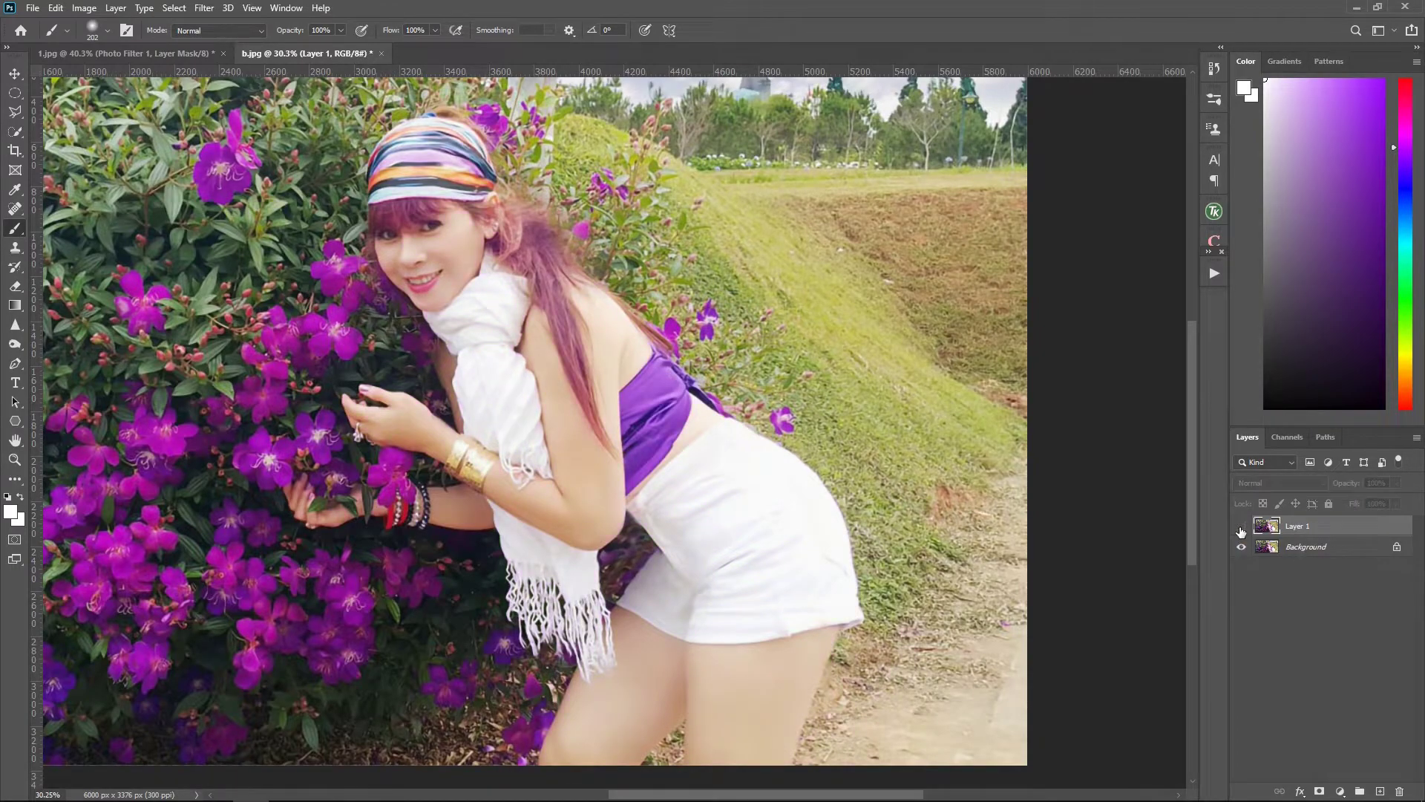
left_click(1241, 527)
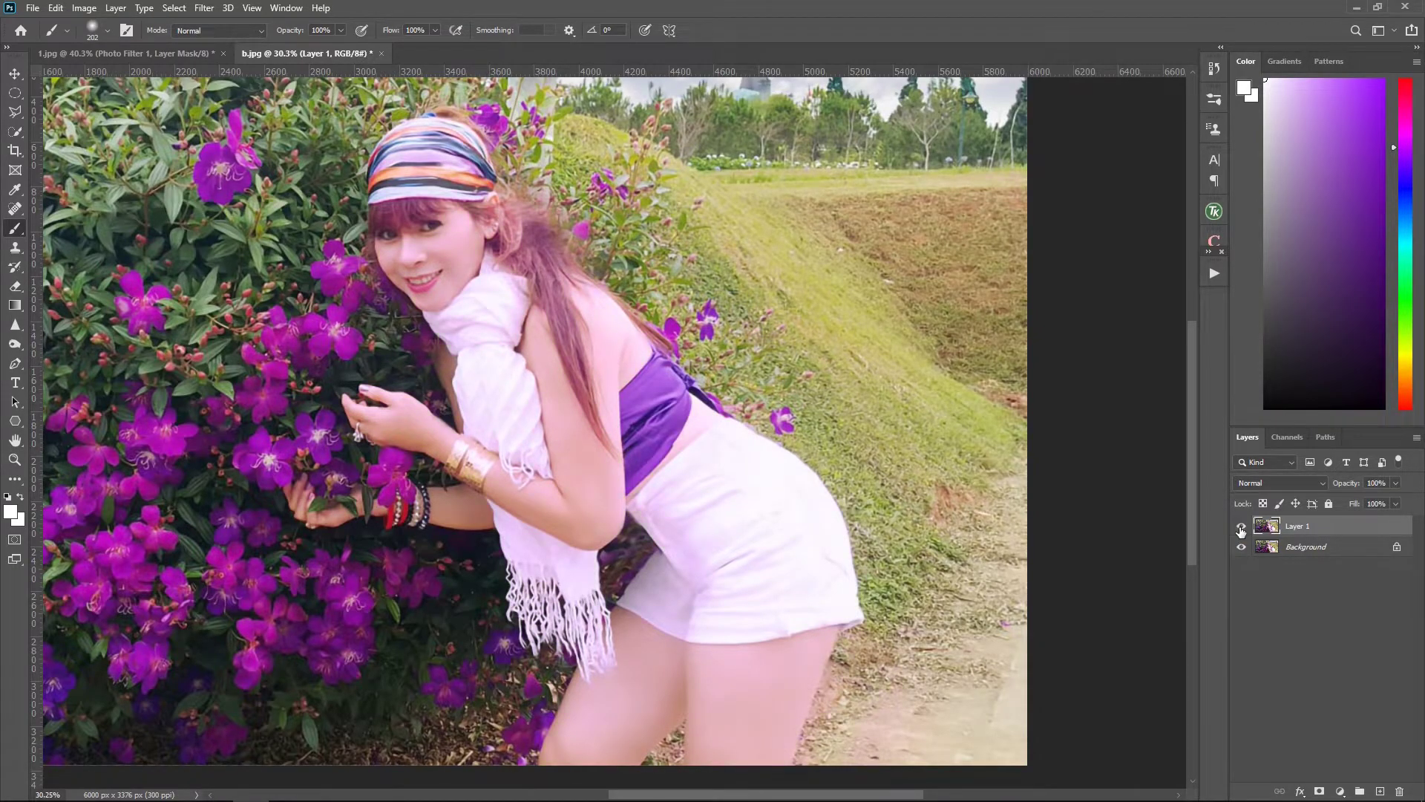
left_click(1240, 527)
left_click(1240, 527)
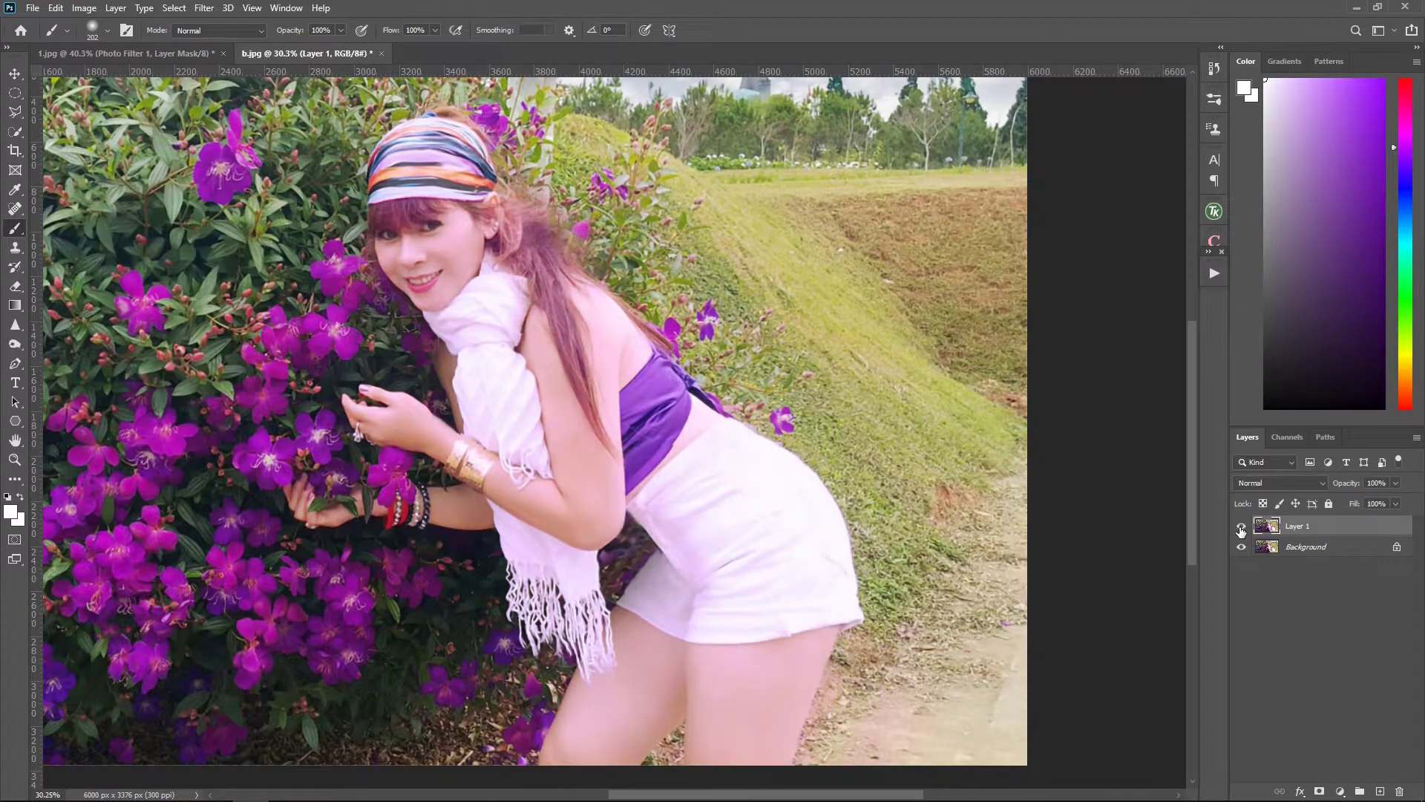